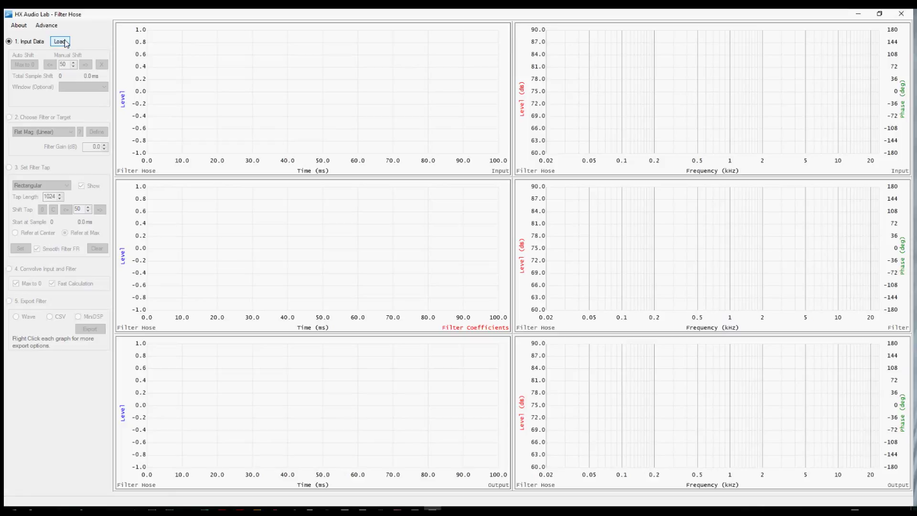
# - Open the Advance menu in the menu bar
pyautogui.click(53, 27)
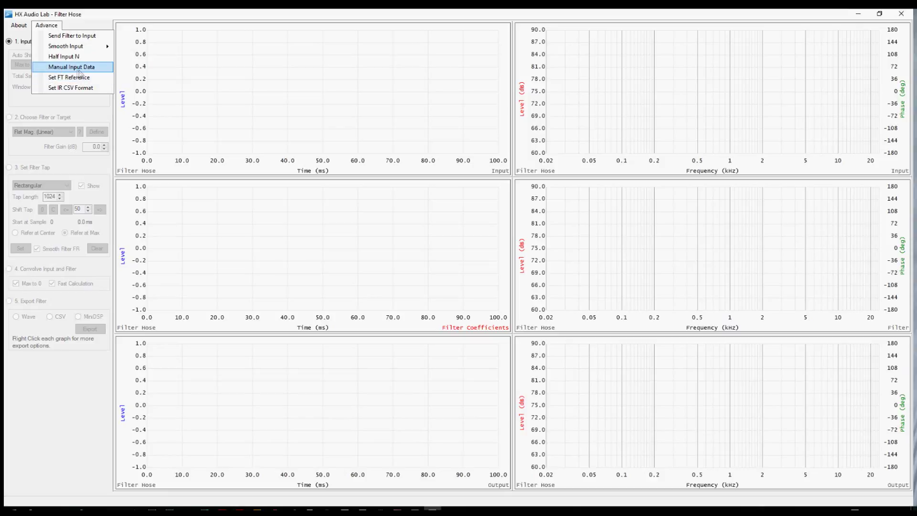
# - Open Advance > Manual Input Data and move the dialog up and to the right
pyautogui.click(99, 70)
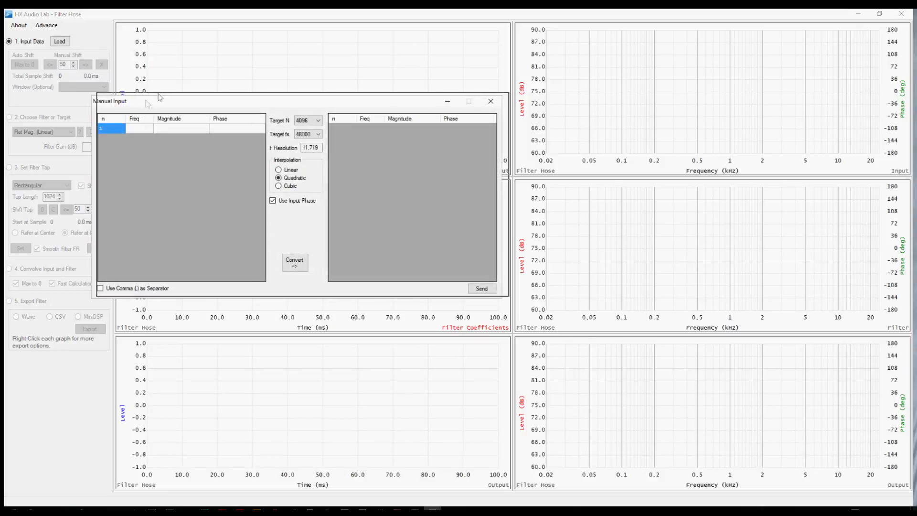
pyautogui.moveTo(159, 95); pyautogui.dragTo(213, 43)
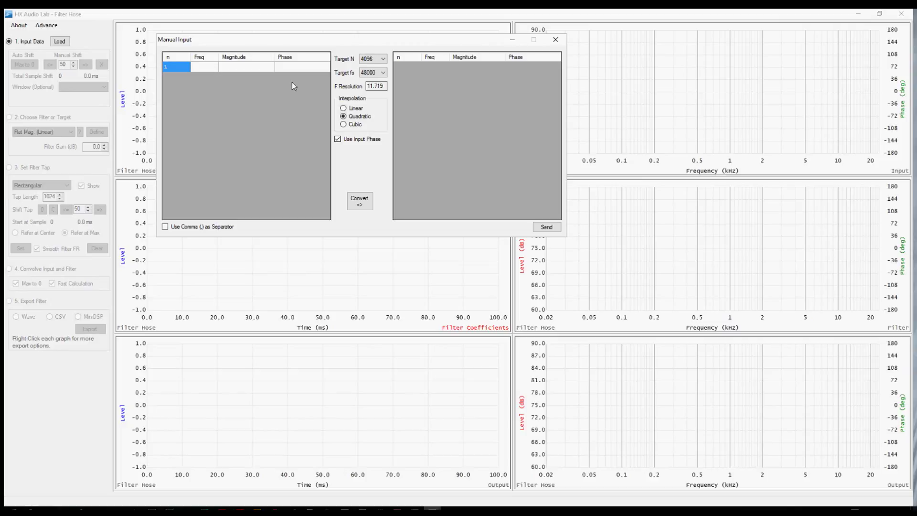
# - Select all text of AverageOriginal.txt in Notepad, then activate Manual Input's first Freq cell
pyautogui.hotkey('alt', 'Tab')
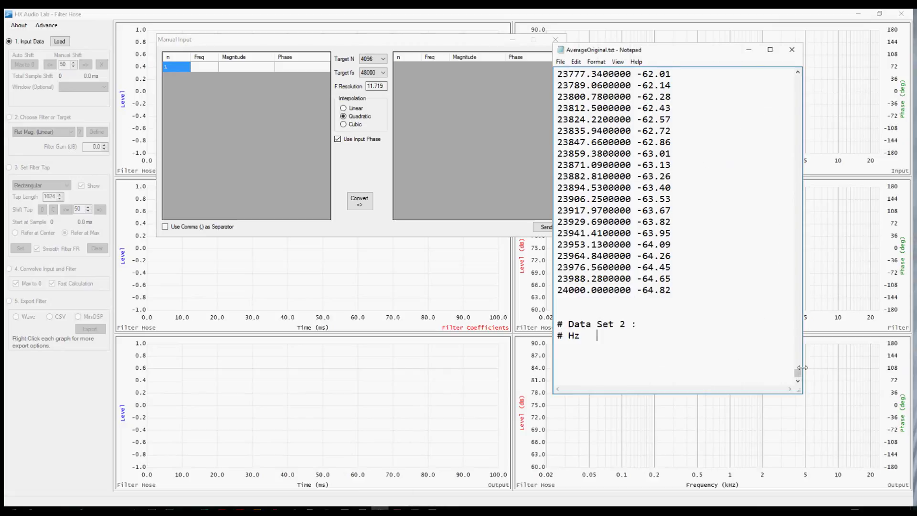
pyautogui.moveTo(797, 372); pyautogui.dragTo(788, 76)
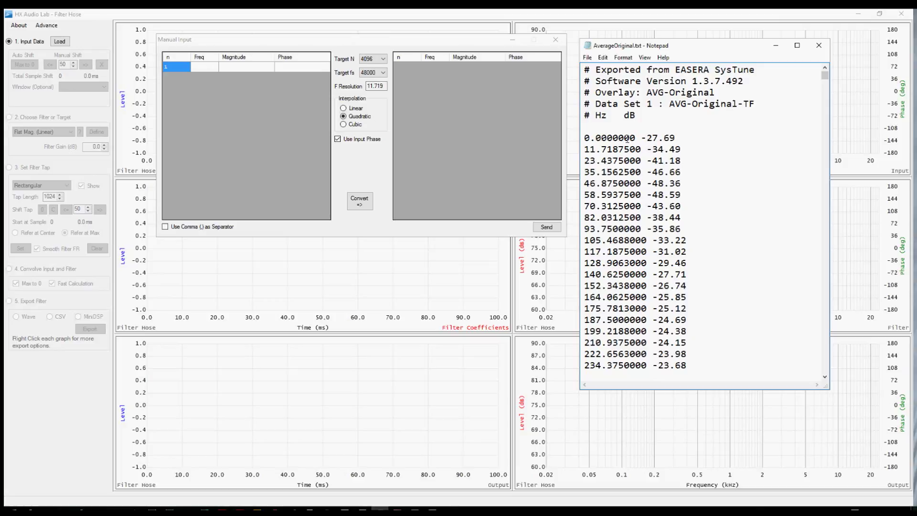
pyautogui.hotkey('ctrl', 'a')
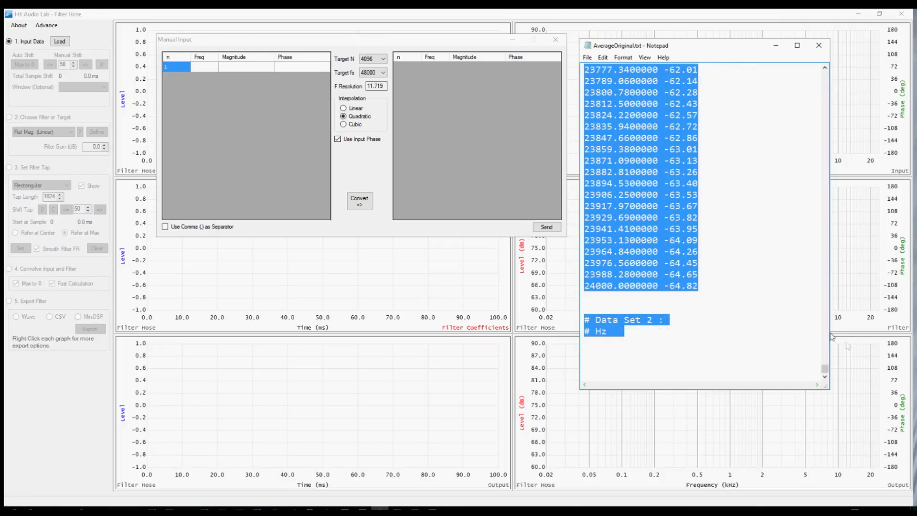
pyautogui.moveTo(825, 368); pyautogui.dragTo(830, 72)
pyautogui.click(198, 65)
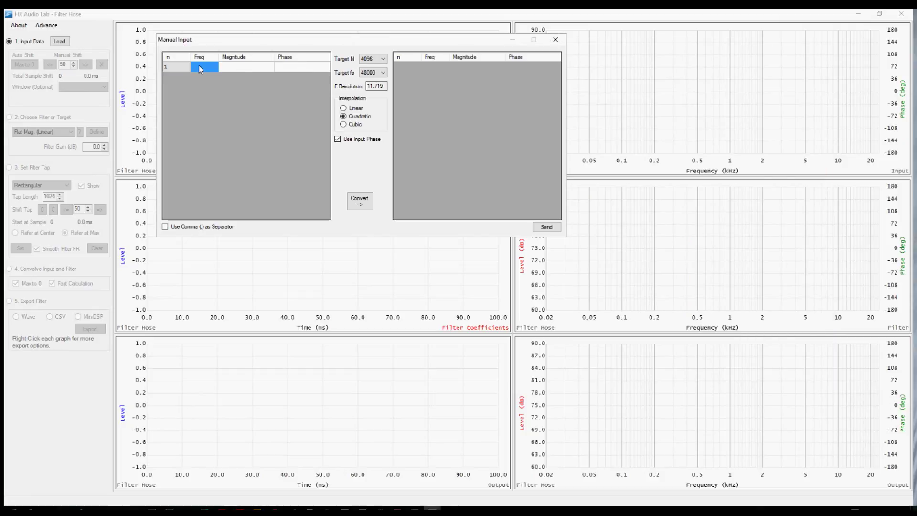
# - Paste the measurement into the table and remove the six header rows
pyautogui.hotkey('ctrl', 'v')
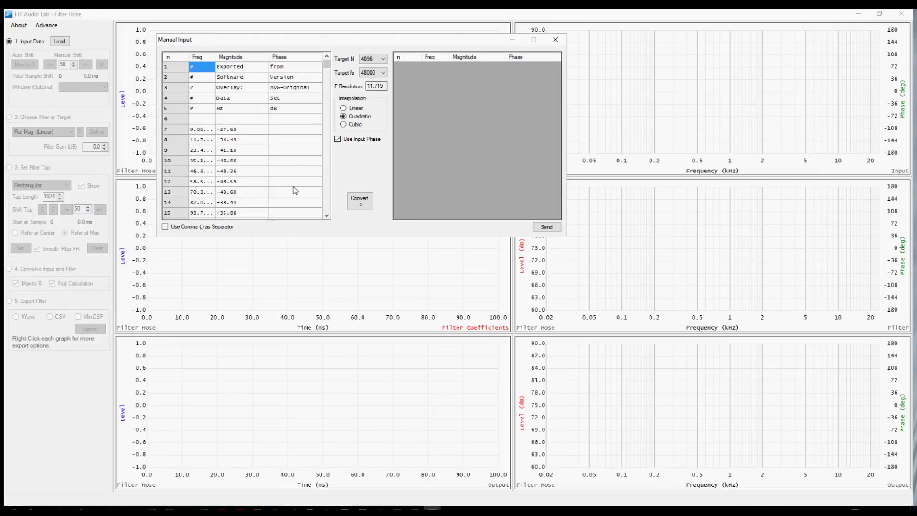
pyautogui.moveTo(326, 64)
pyautogui.mouseDown()
pyautogui.moveTo(327, 92)
pyautogui.moveTo(329, 66)
pyautogui.mouseUp()
pyautogui.click(178, 67)
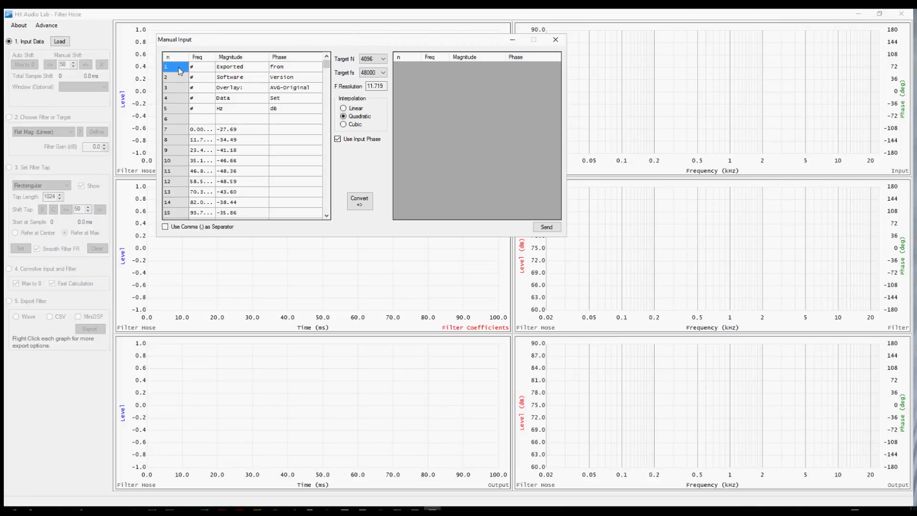
pyautogui.keyDown('shift'); pyautogui.click(178, 123); pyautogui.keyUp('shift')
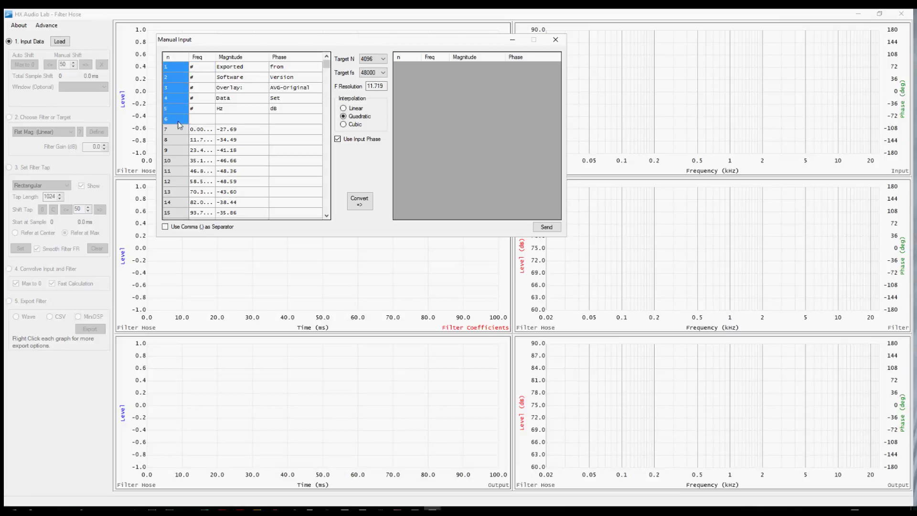
pyautogui.rightClick(179, 124)
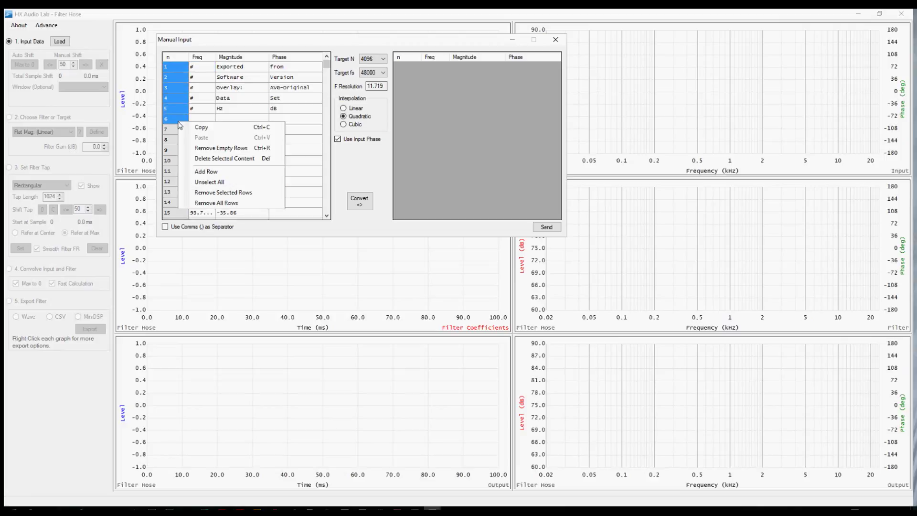
pyautogui.click(267, 192)
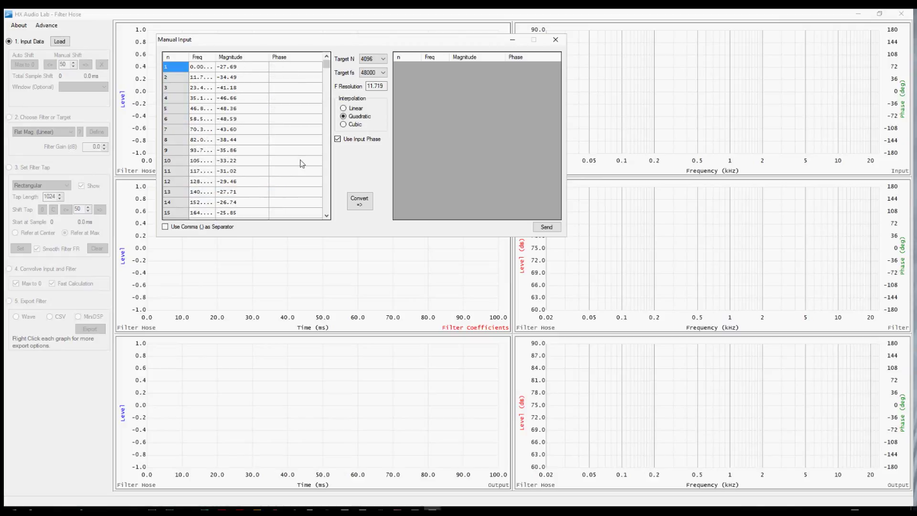
# - Remove the empty trailing rows from row 2050, leaving 2049 data rows
pyautogui.moveTo(328, 69); pyautogui.dragTo(326, 213)
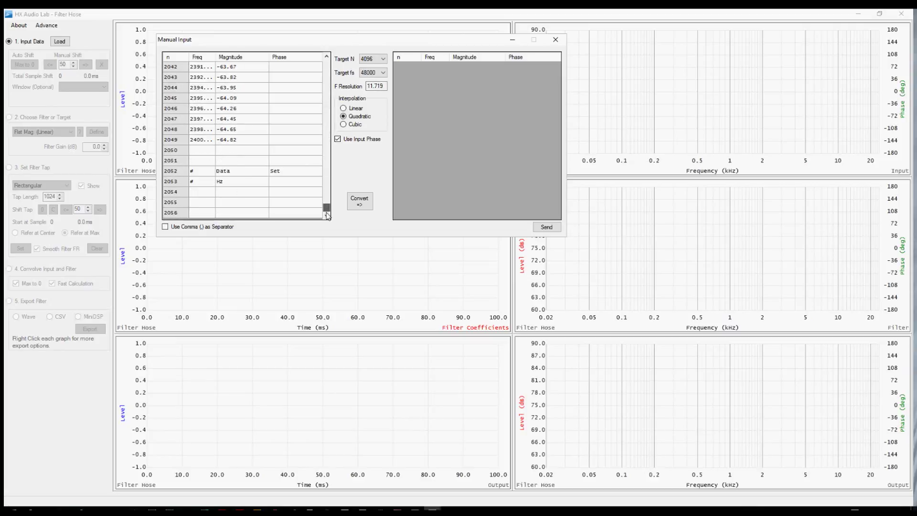
pyautogui.click(178, 152)
pyautogui.rightClick(179, 153)
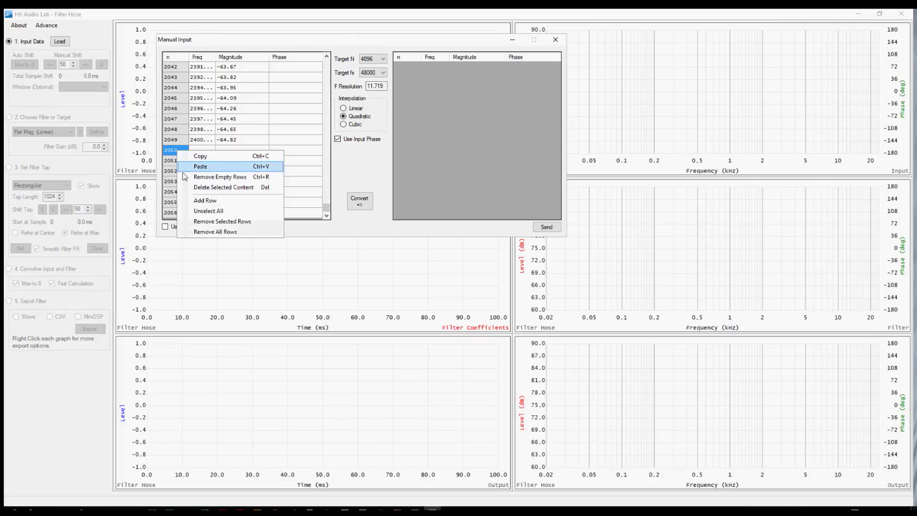
pyautogui.click(186, 179)
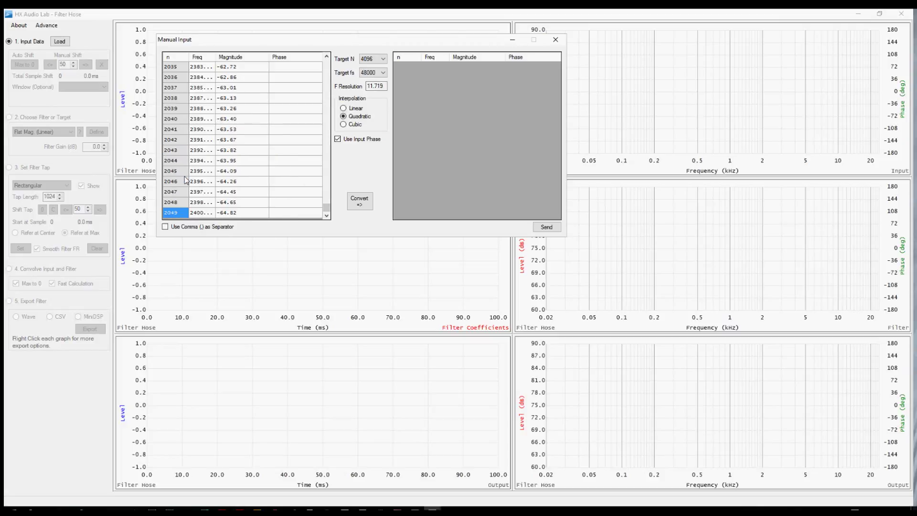
pyautogui.click(383, 74)
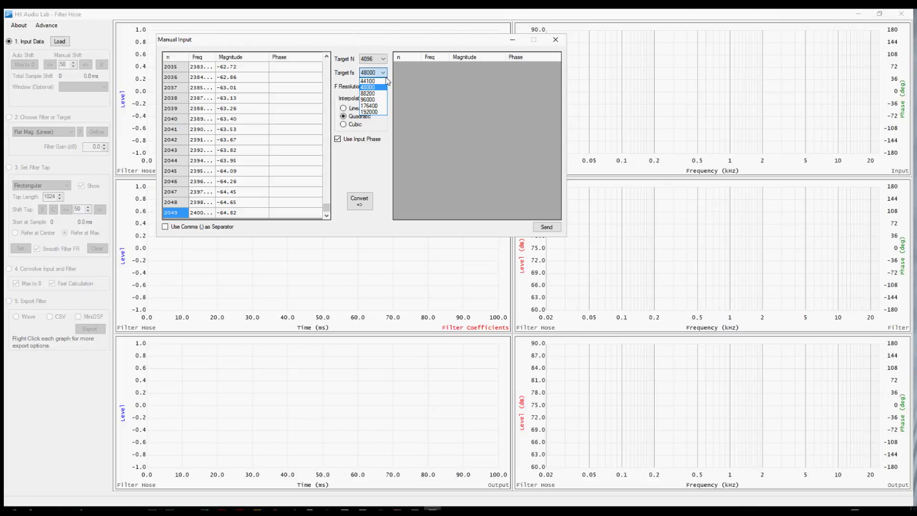
pyautogui.click(384, 87)
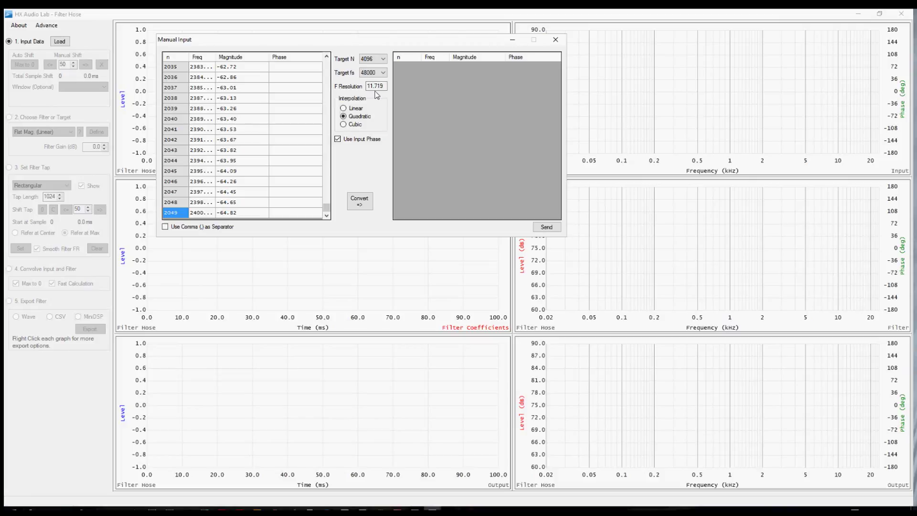
pyautogui.click(382, 60)
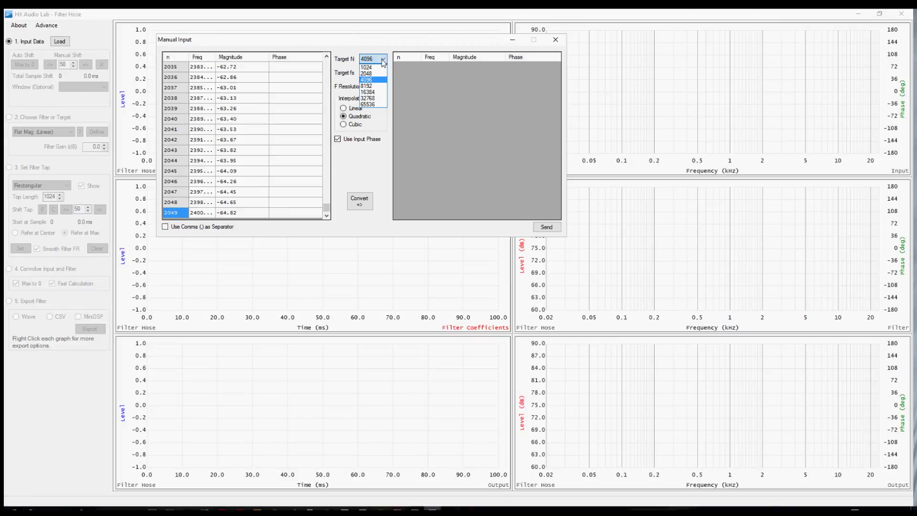
pyautogui.click(380, 86)
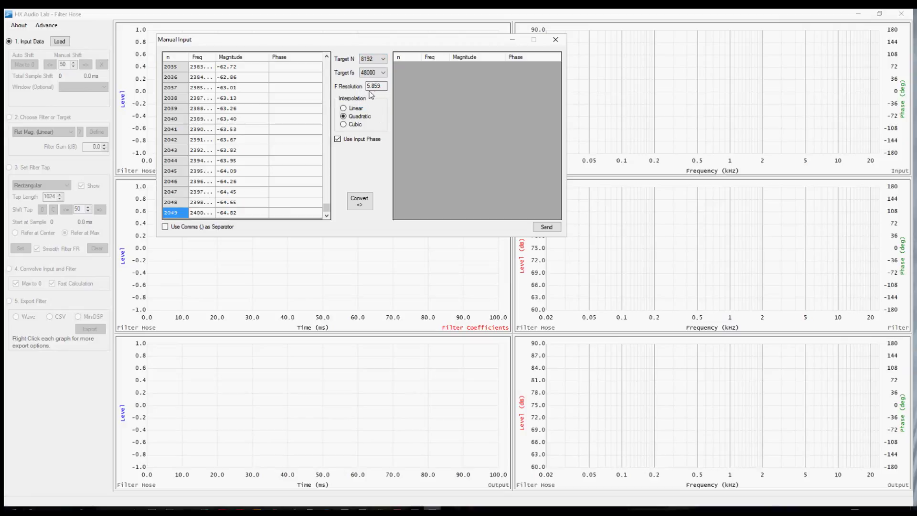
pyautogui.click(382, 58)
pyautogui.click(378, 104)
pyautogui.click(380, 59)
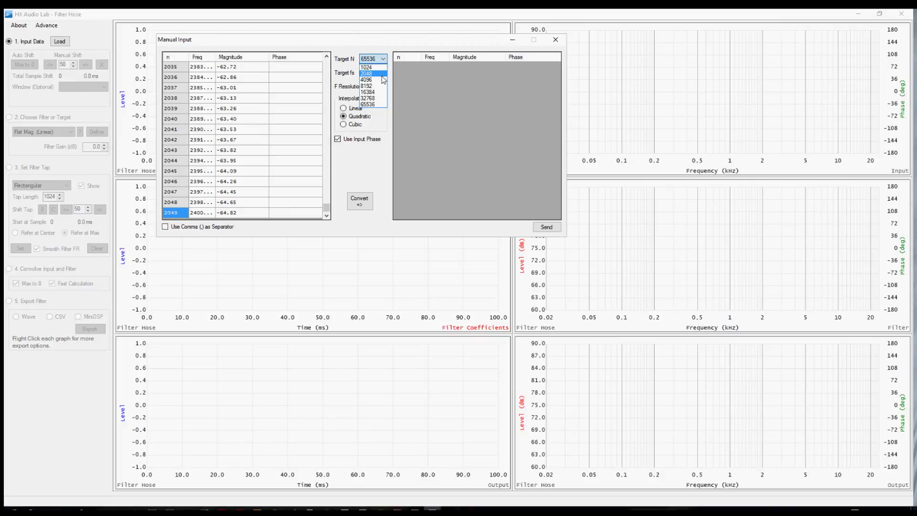
pyautogui.click(374, 79)
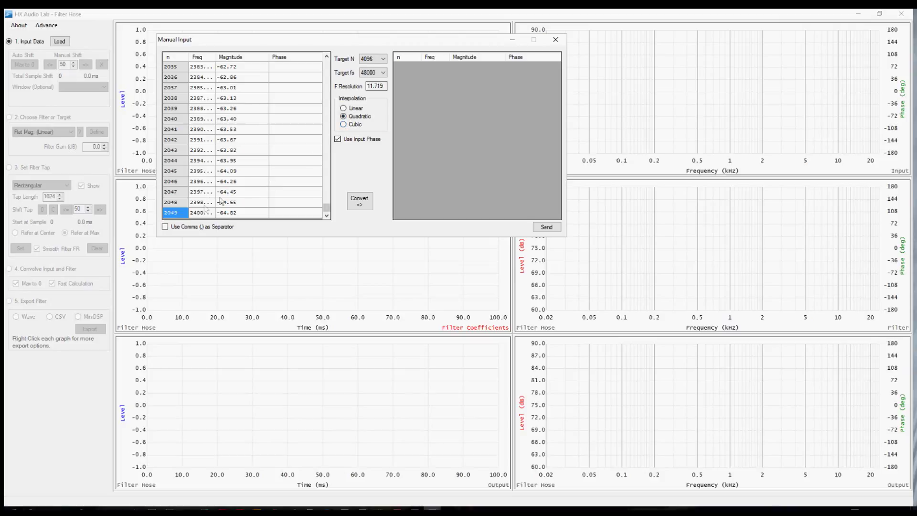
# - Convert using Linear interpolation and minimum phase, with Use Input Phase turned off
pyautogui.click(350, 109)
pyautogui.click(338, 140)
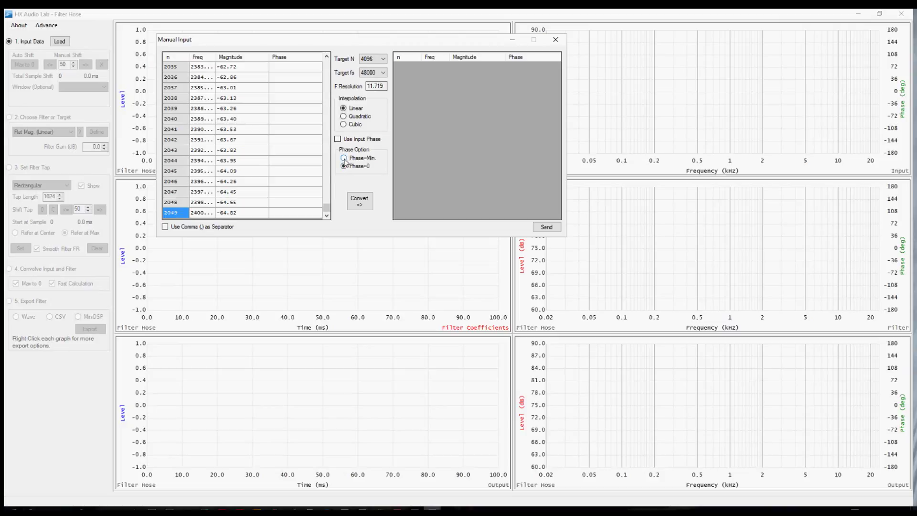
pyautogui.click(344, 158)
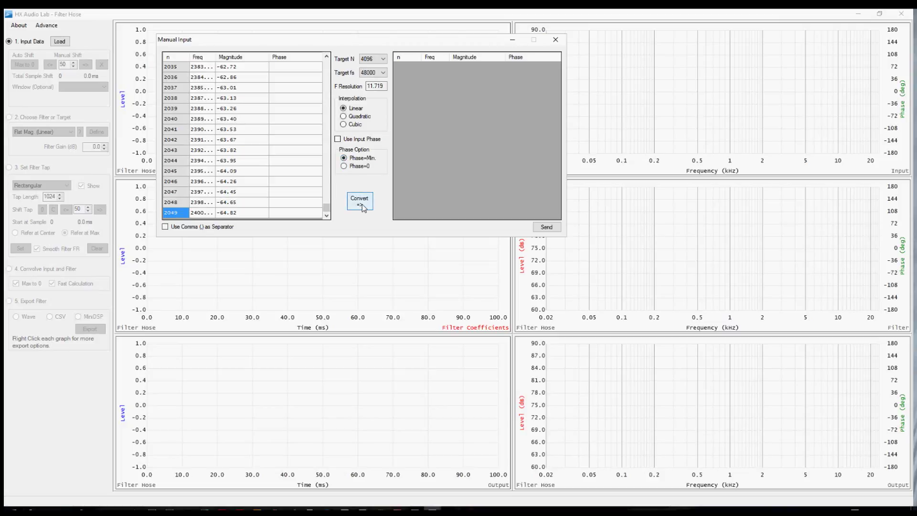
pyautogui.click(360, 202)
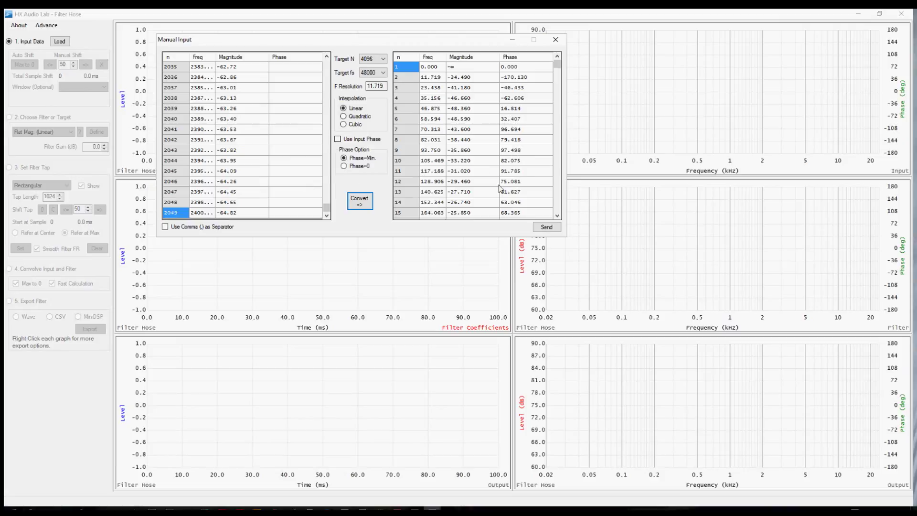
# - Reconvert with Phase=0 and widen the Freq column to show full values
pyautogui.click(344, 166)
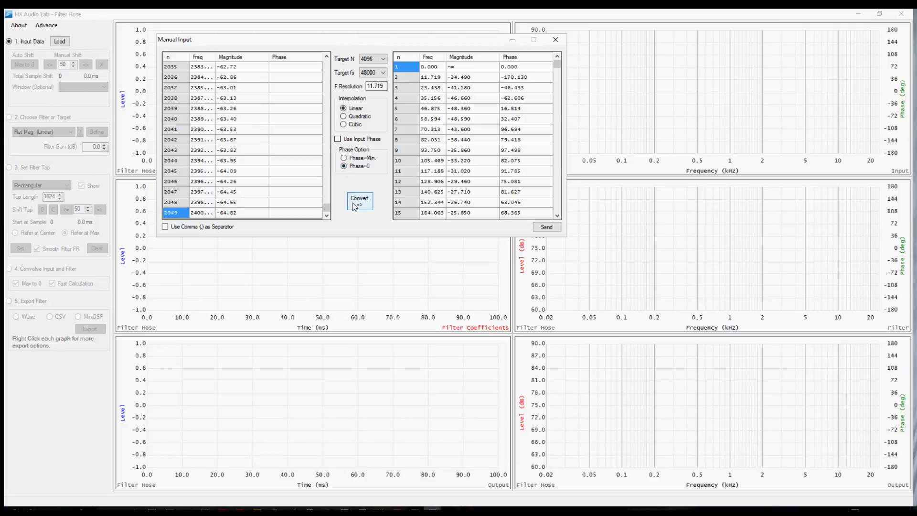
pyautogui.click(359, 201)
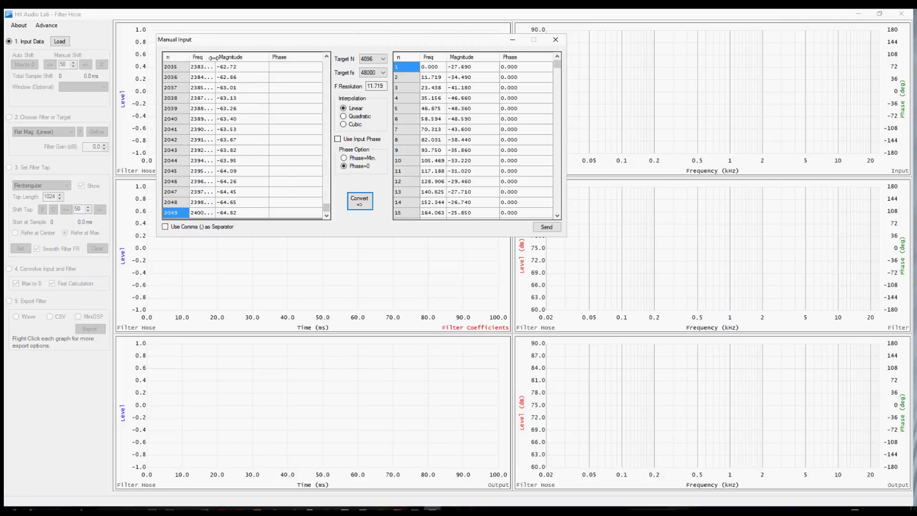
pyautogui.moveTo(215, 58); pyautogui.dragTo(235, 57)
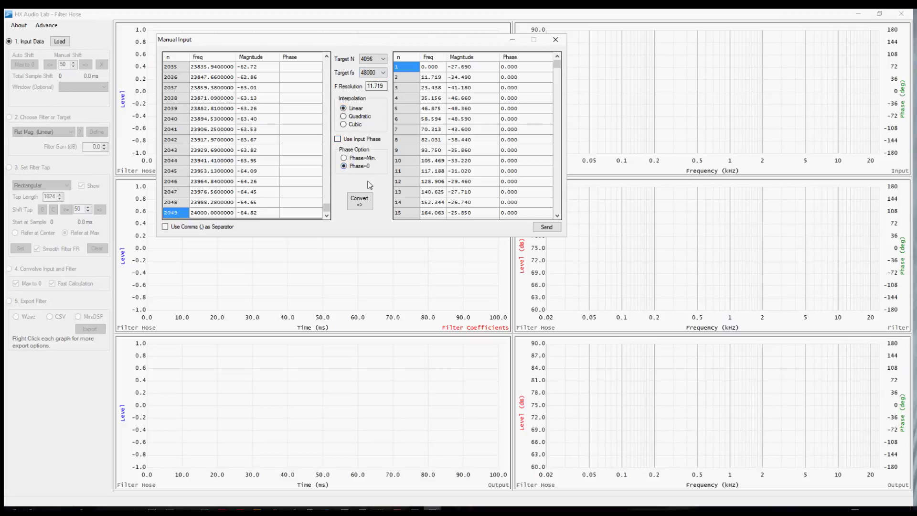
# - Send the converted data as input and shift its impulse by 200 samples
pyautogui.click(554, 229)
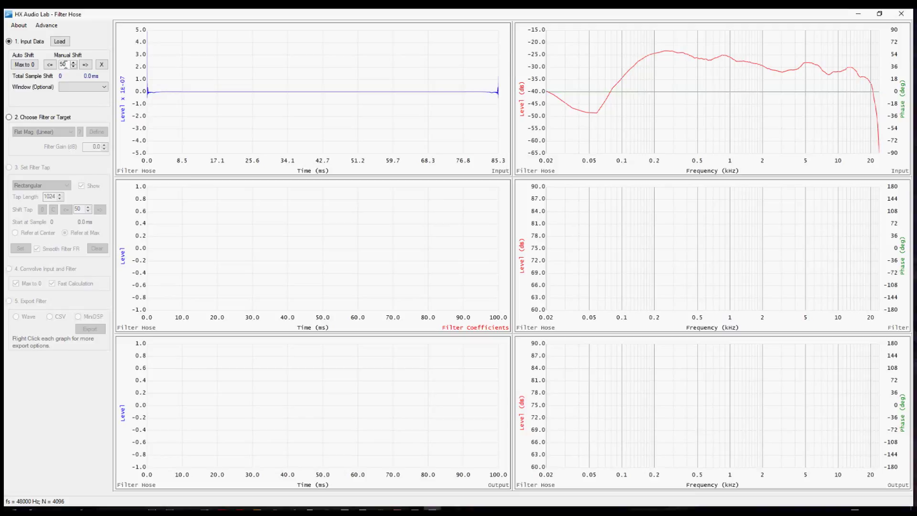
pyautogui.doubleClick(65, 65)
pyautogui.write('200')
pyautogui.click(85, 65)
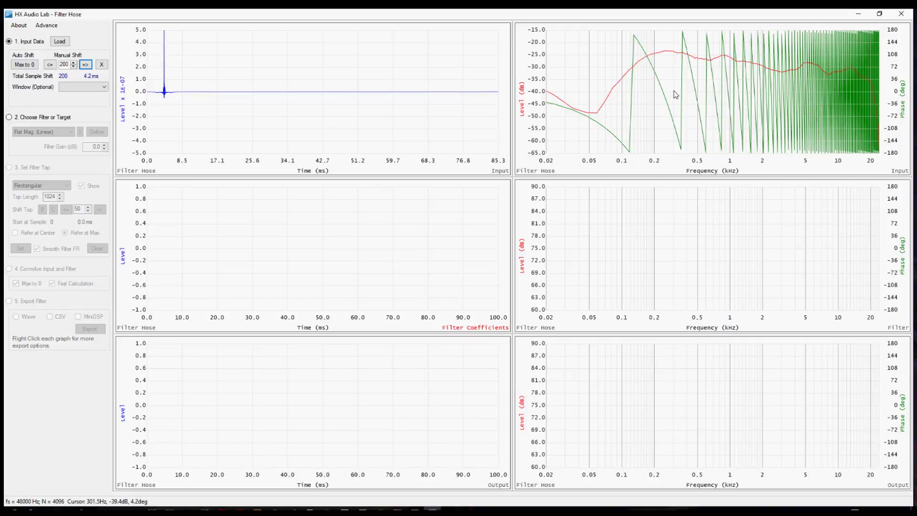
# - Uncheck Phase Show in the input frequency graph's Graph Setting so only magnitude is plotted
pyautogui.rightClick(675, 94)
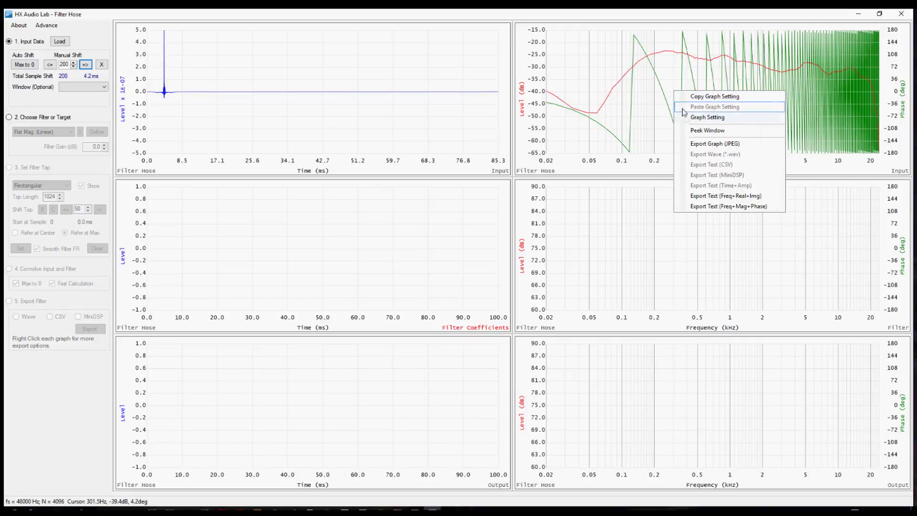
pyautogui.click(745, 122)
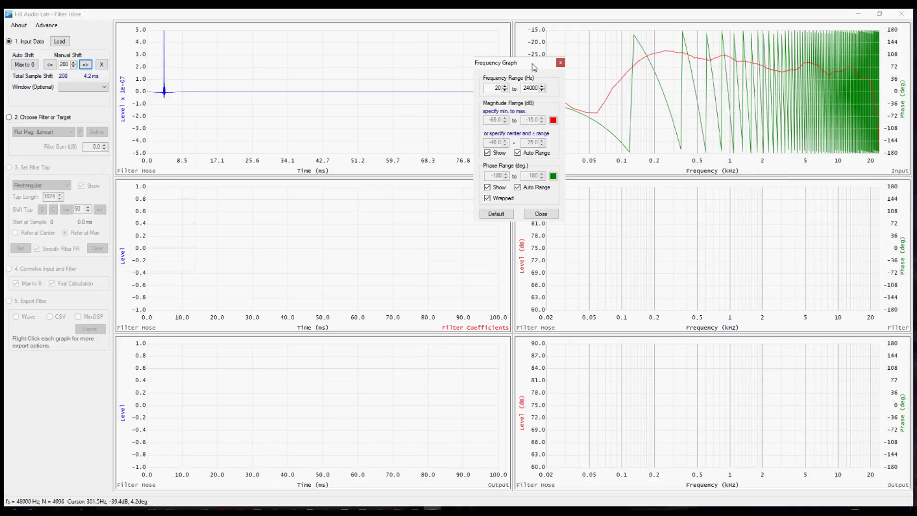
pyautogui.click(499, 191)
pyautogui.click(498, 192)
pyautogui.click(498, 191)
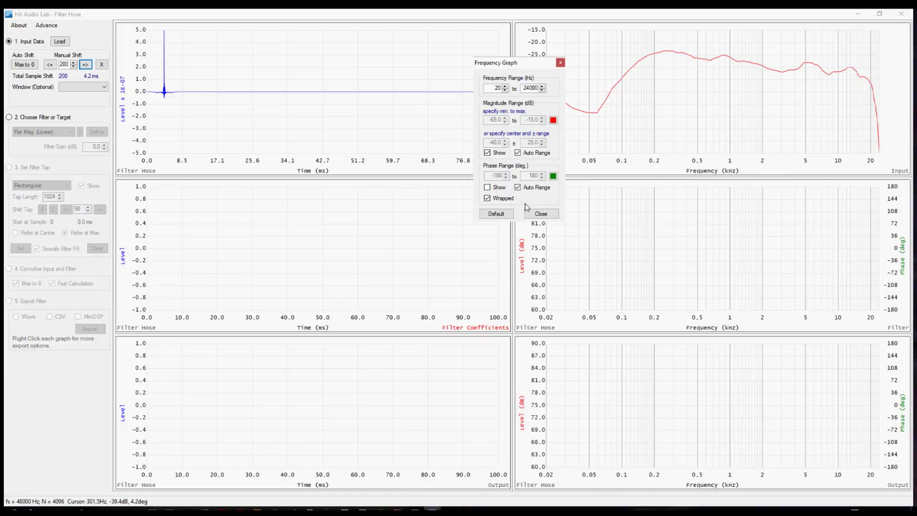
pyautogui.moveTo(507, 63); pyautogui.dragTo(450, 70)
pyautogui.click(484, 222)
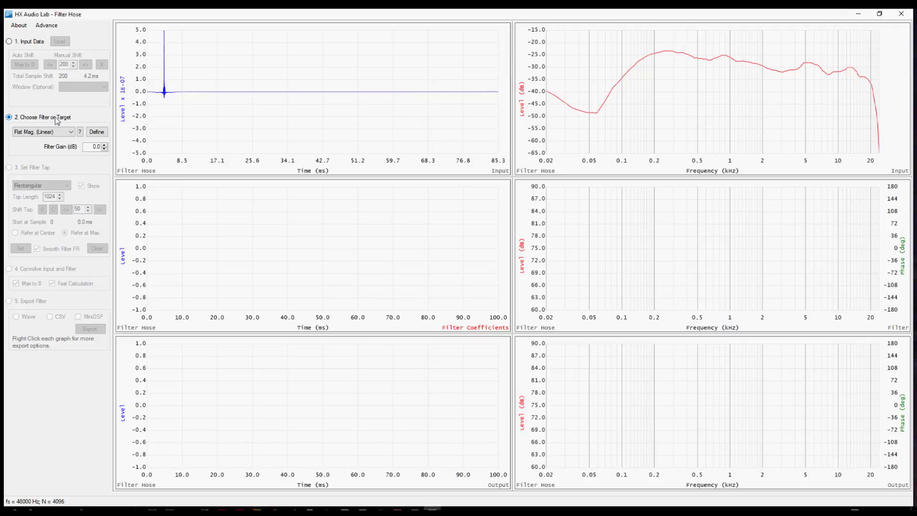
# - Choose User-defined Target in the step 2 filter list and move its editor aside
pyautogui.click(66, 131)
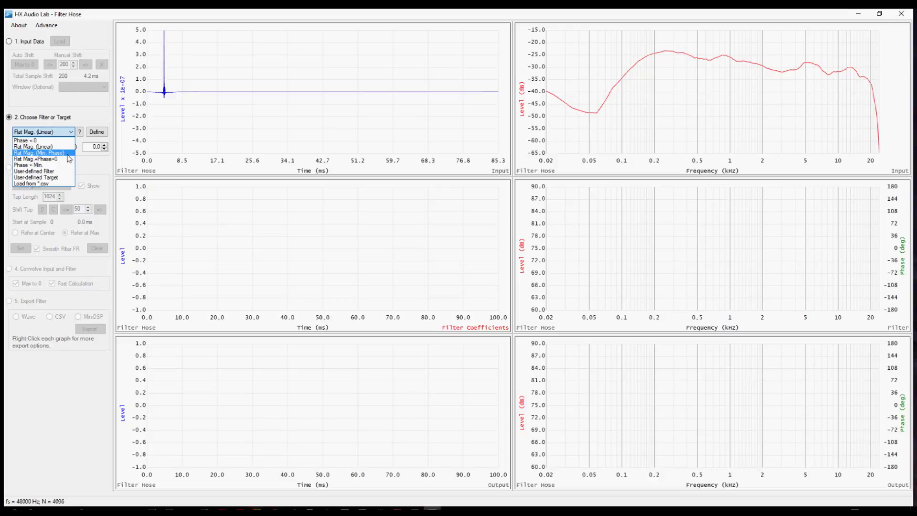
pyautogui.click(70, 179)
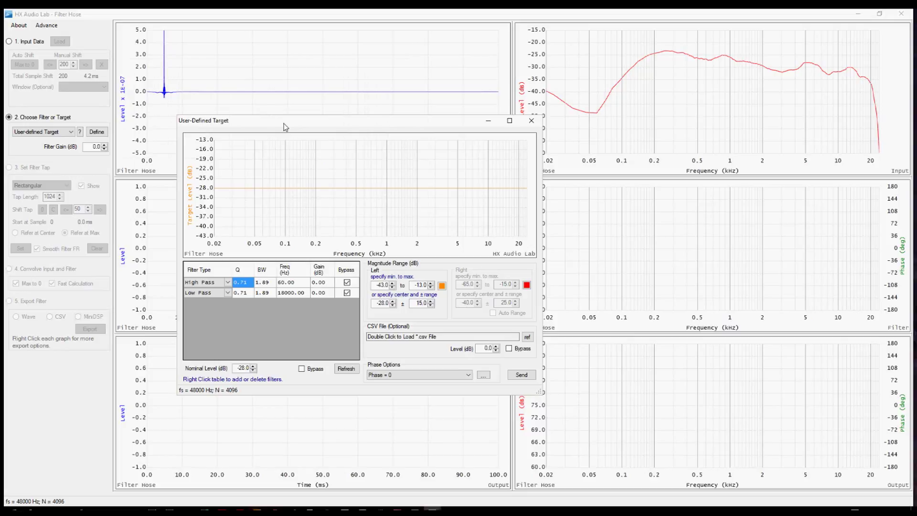
pyautogui.moveTo(283, 124); pyautogui.dragTo(256, 123)
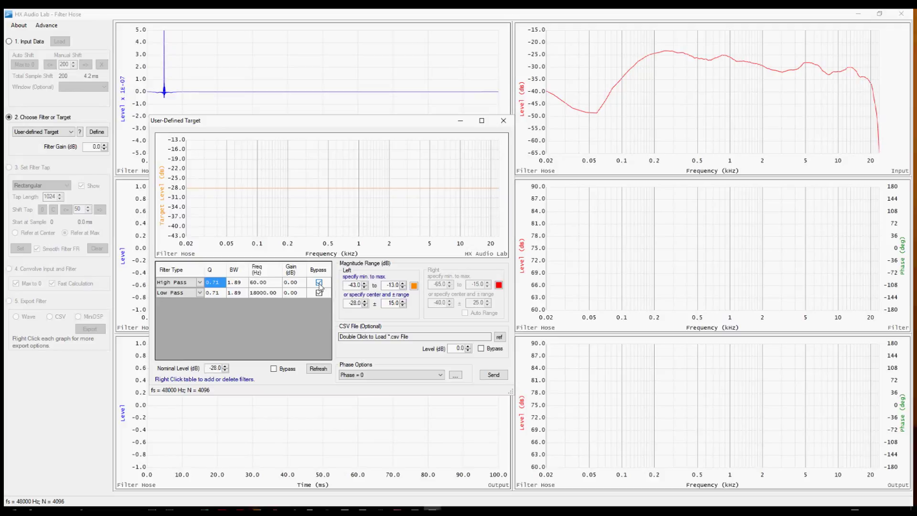
# - Un-bypass the 60 Hz High Pass and 18000 Hz Low Pass filters and refresh the target
pyautogui.click(319, 283)
pyautogui.click(319, 292)
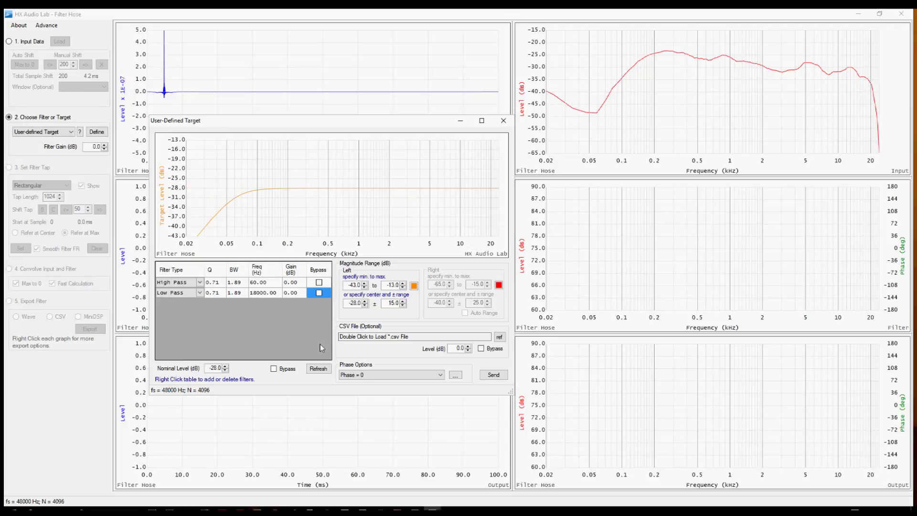
pyautogui.click(318, 369)
pyautogui.click(317, 369)
pyautogui.click(276, 283)
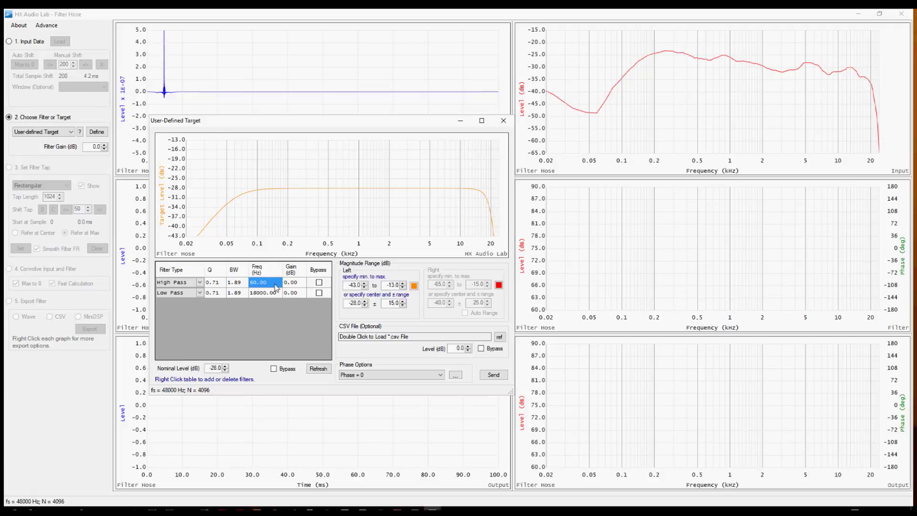
# - Set the High Pass filter frequency to 200 Hz
pyautogui.write('200')
pyautogui.press('Return')
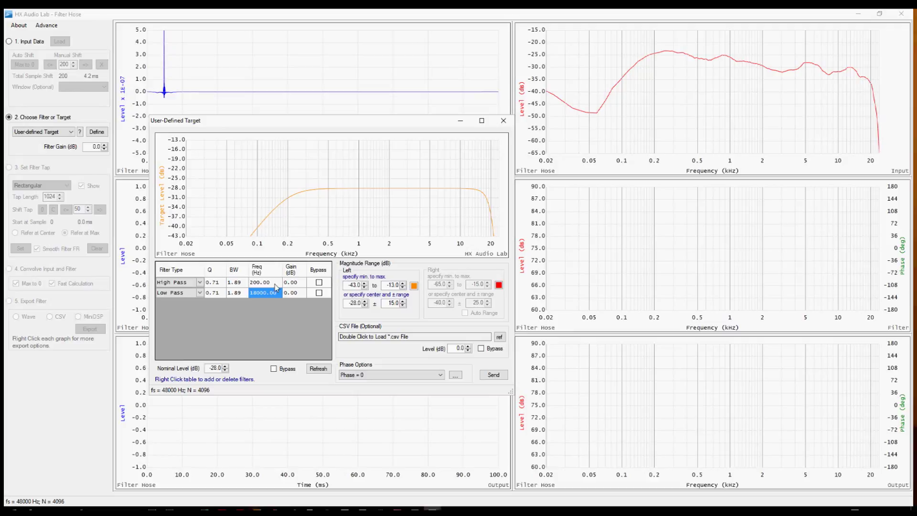
pyautogui.rightClick(276, 285)
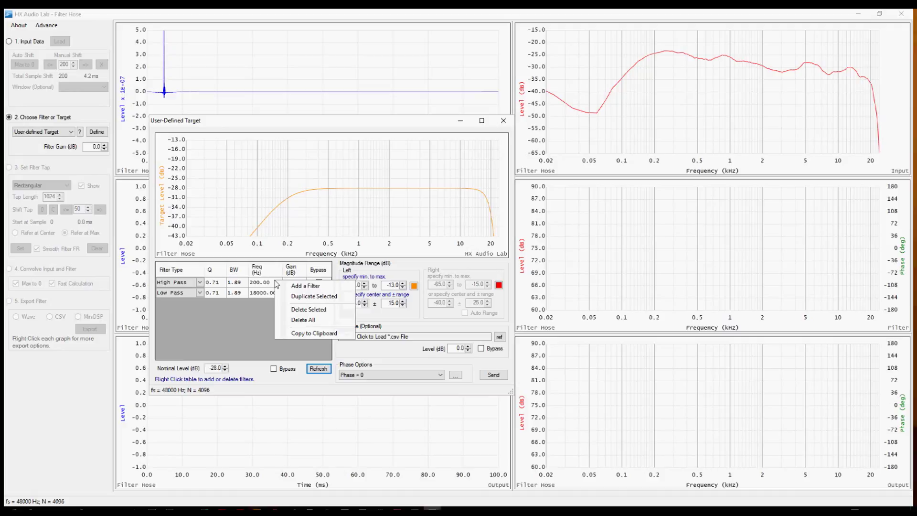
# - Duplicate the 200 Hz High Pass filter twice and give the third copy Q 1.00
pyautogui.click(341, 301)
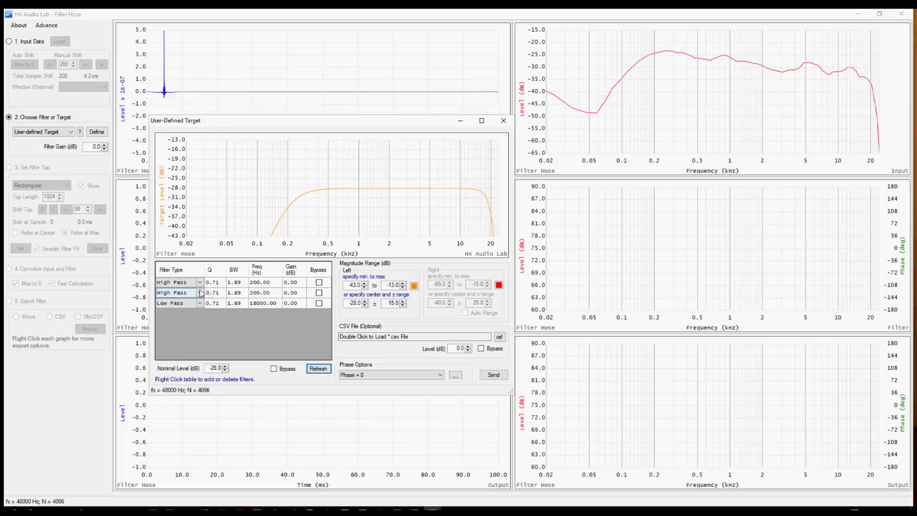
pyautogui.rightClick(267, 297)
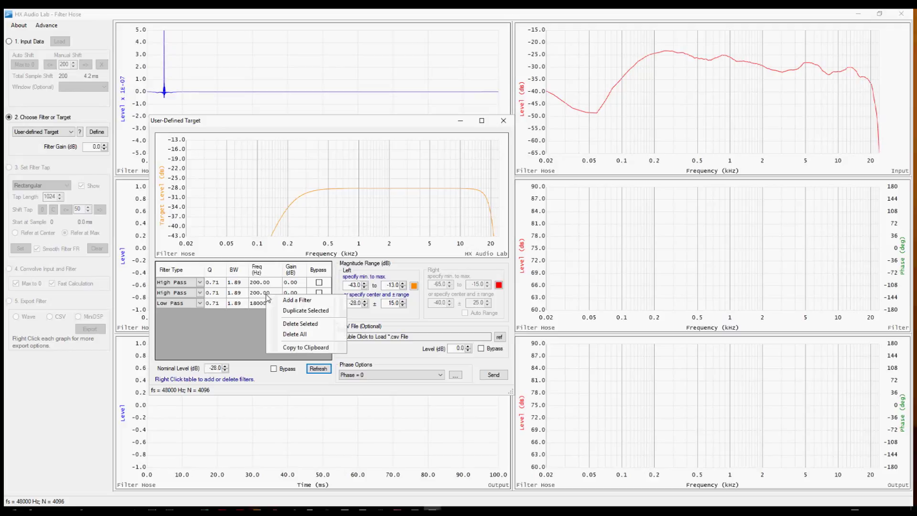
pyautogui.click(301, 311)
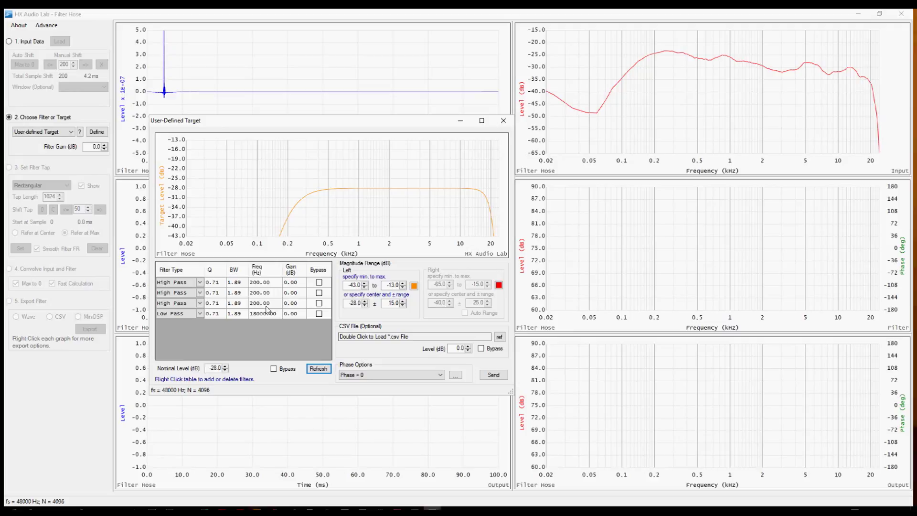
pyautogui.click(216, 304)
pyautogui.write('1')
pyautogui.press('Return')
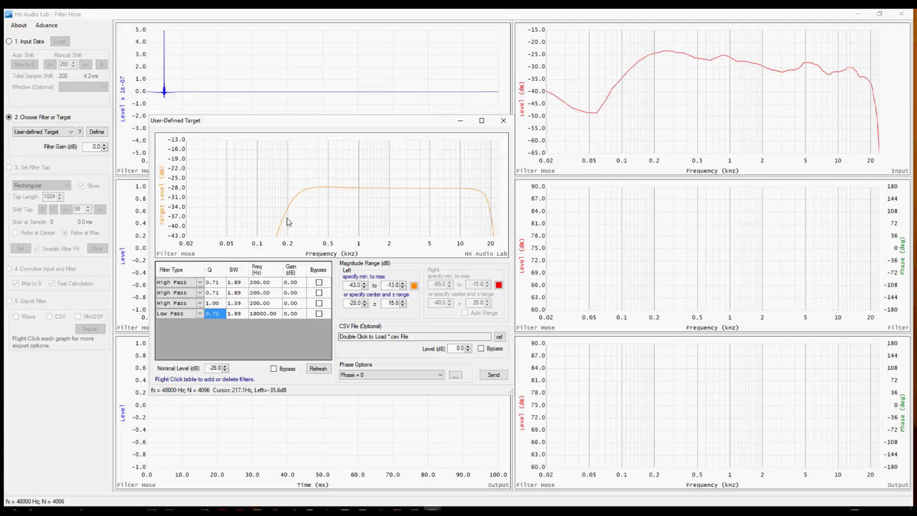
# - Add a new filter row as a Low Shelf with Q 0.71
pyautogui.rightClick(272, 315)
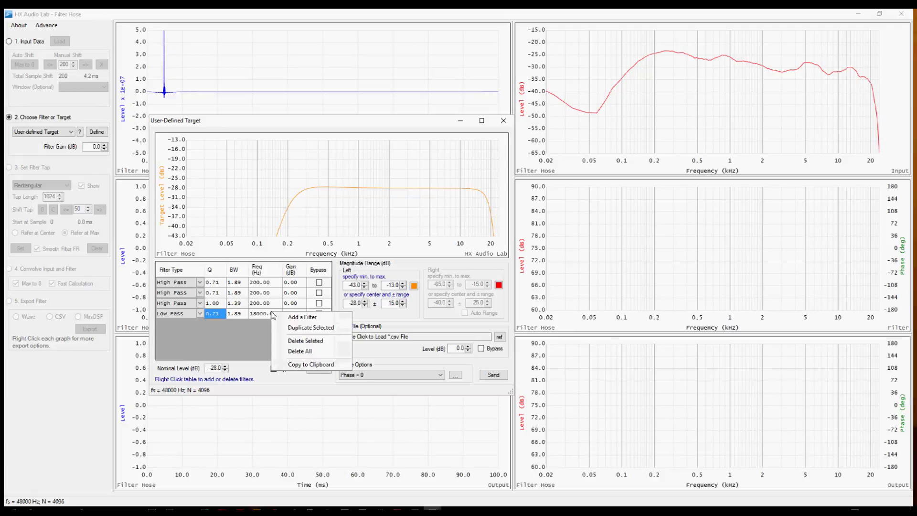
pyautogui.click(295, 317)
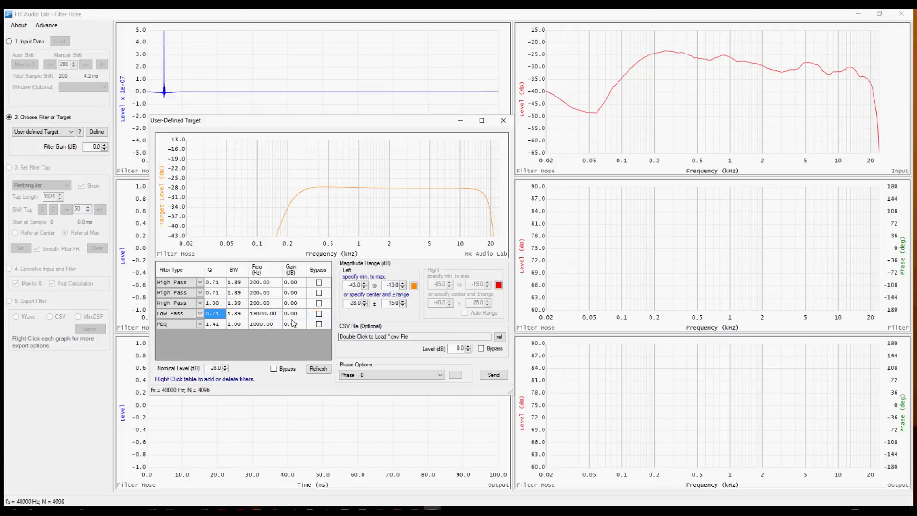
pyautogui.click(201, 324)
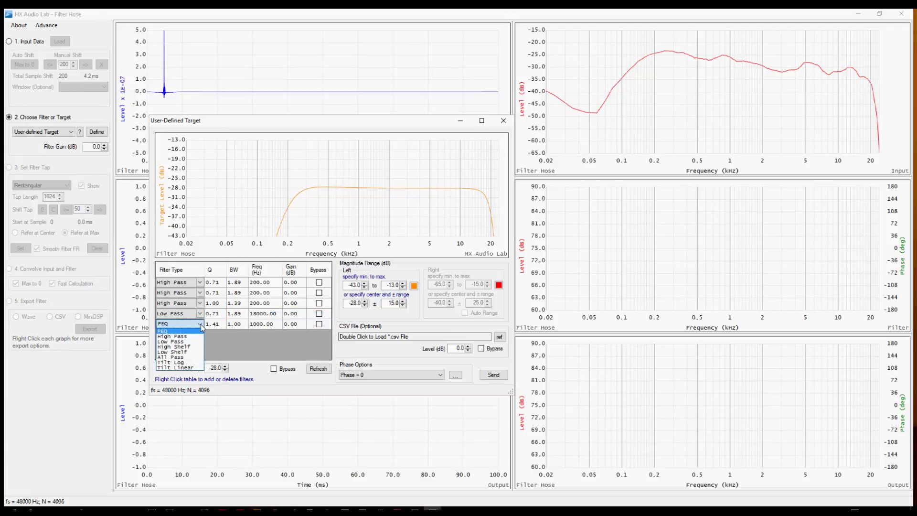
pyautogui.click(198, 351)
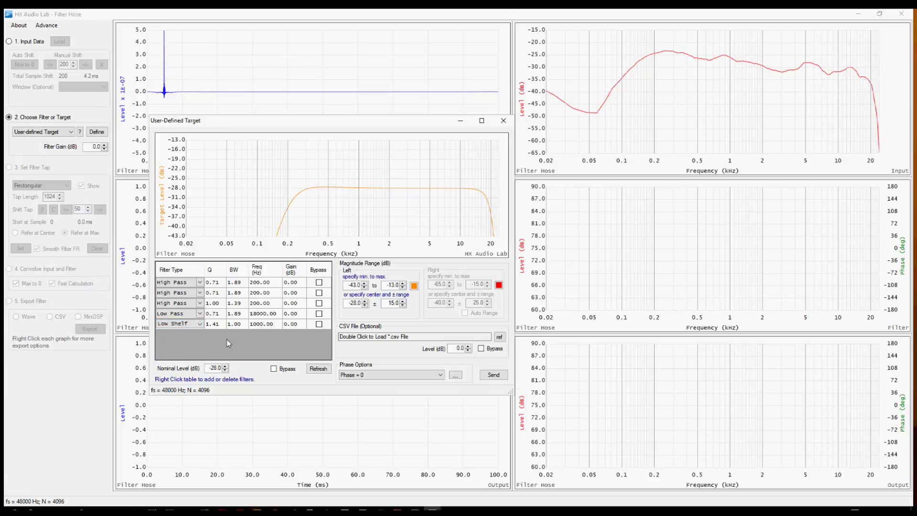
pyautogui.click(212, 324)
pyautogui.write('0.71')
pyautogui.press('Tab')
# - Set the Low Shelf frequency to 600 Hz and its gain to 2 dB
pyautogui.click(270, 327)
pyautogui.click(271, 327)
pyautogui.write('600')
pyautogui.press('Return')
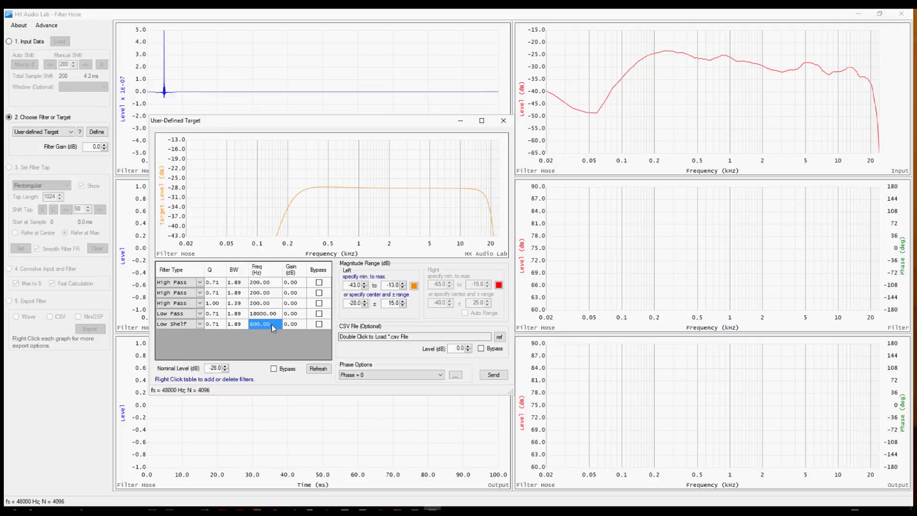
pyautogui.click(292, 325)
pyautogui.press('Return')
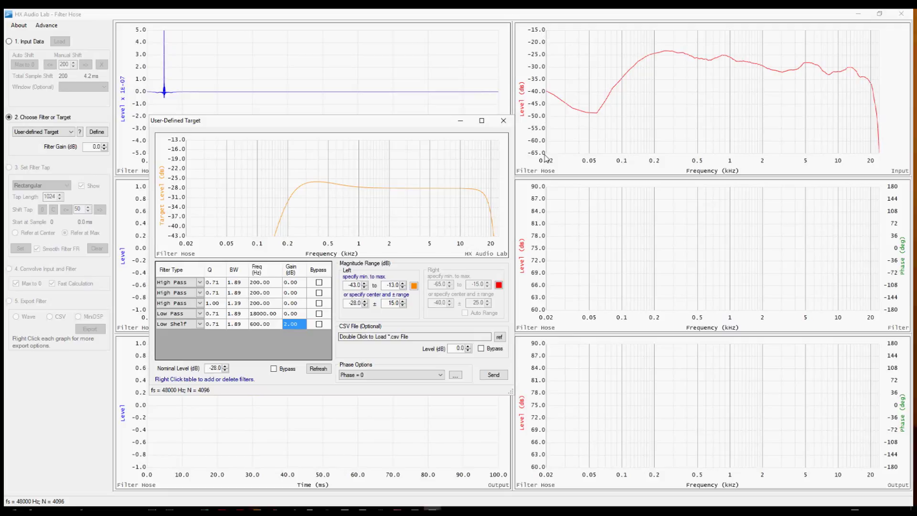
# - Set the target graph's magnitude range from -65 to -15 dB
pyautogui.doubleClick(358, 286)
pyautogui.write('-65')
pyautogui.doubleClick(393, 285)
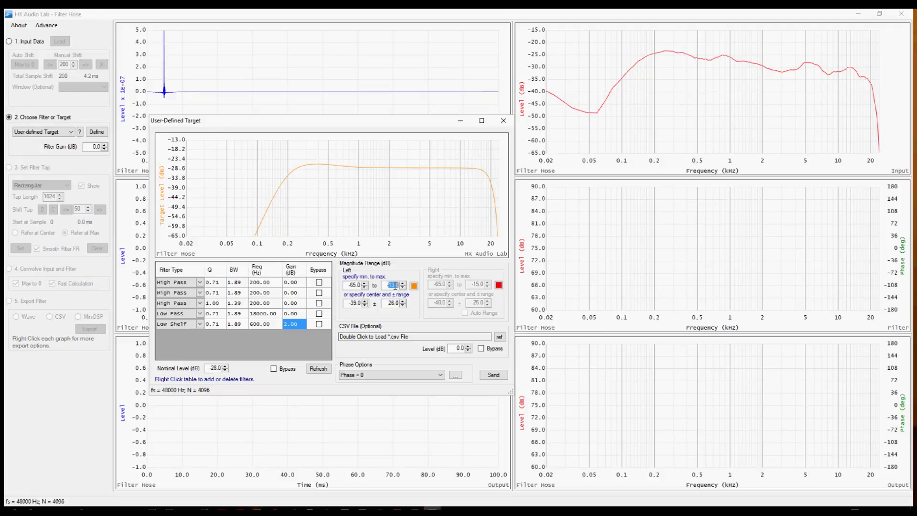
pyautogui.press('BackSpace')
pyautogui.write('-15')
pyautogui.press('Return')
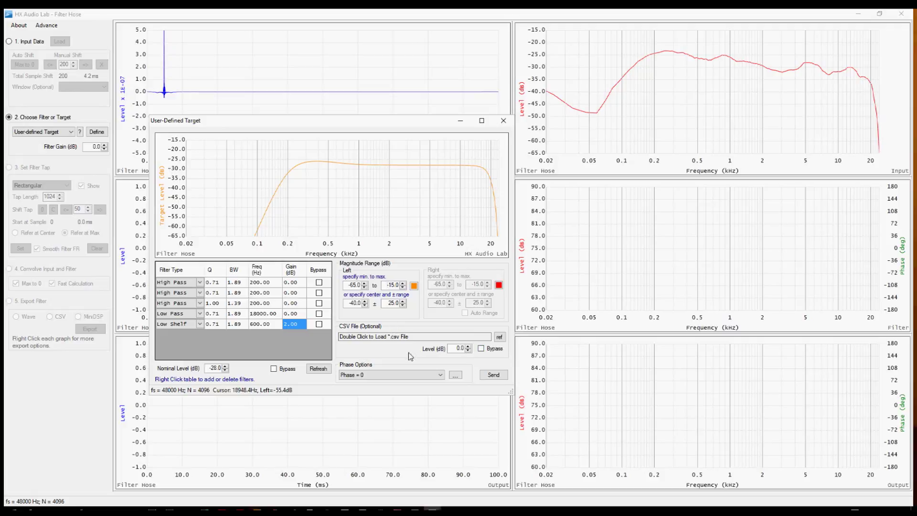
# - Choose Phase = Input (Filter Phase = 0) and send the target to the filter calculation
pyautogui.click(440, 375)
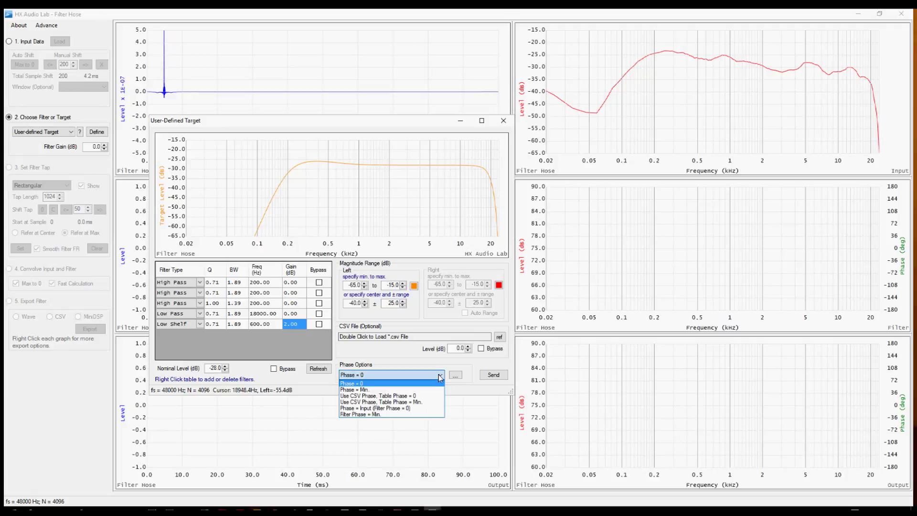
pyautogui.click(438, 408)
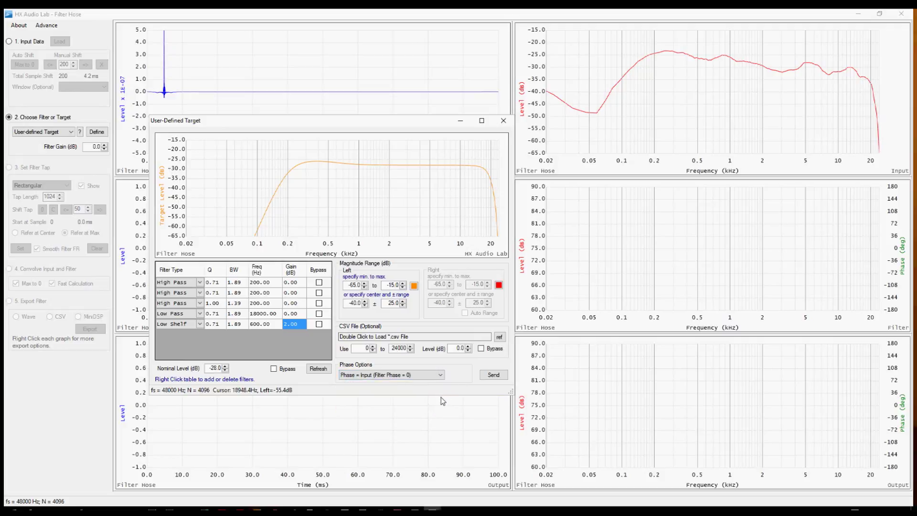
pyautogui.click(494, 376)
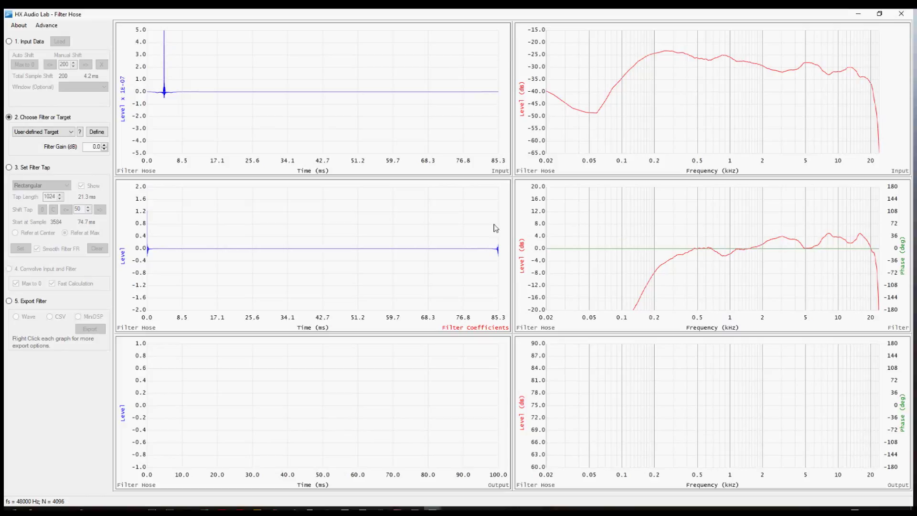
# - Compute a centred 512-tap Hanning 50% filter and convolve it with the input
pyautogui.click(28, 169)
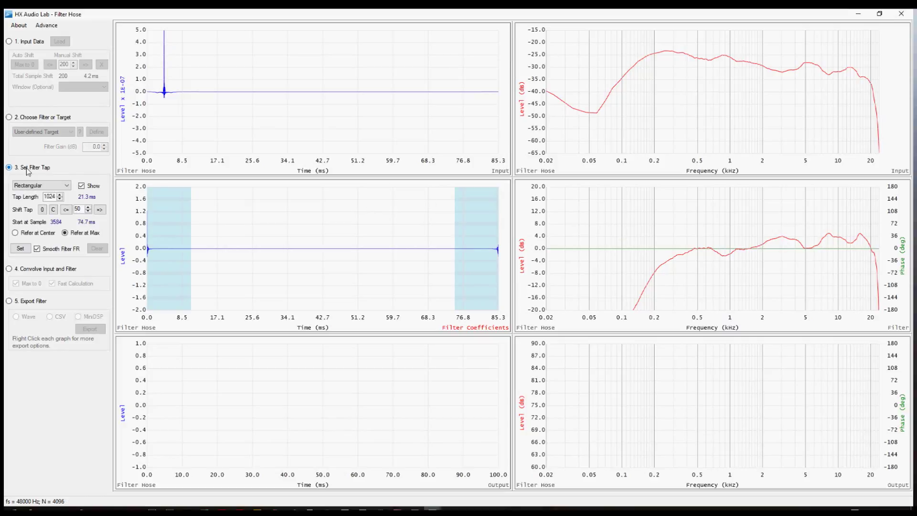
pyautogui.click(41, 185)
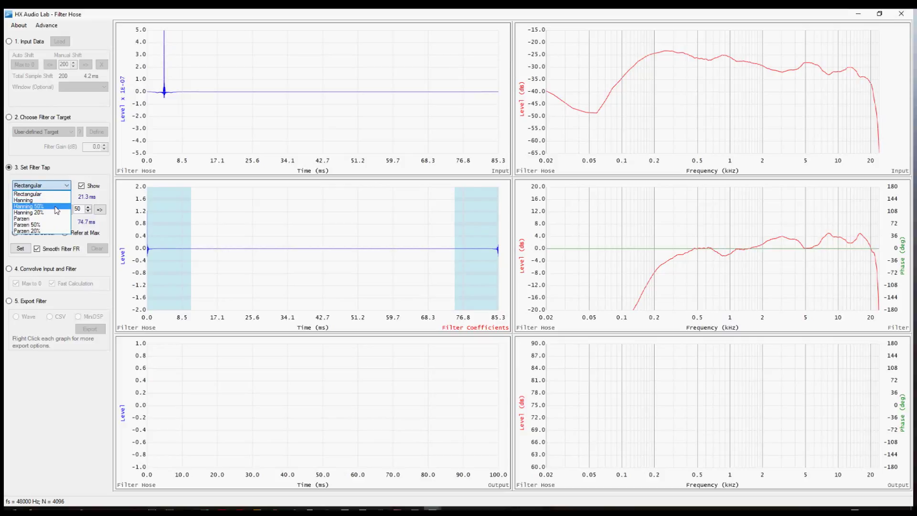
pyautogui.click(55, 207)
pyautogui.doubleClick(51, 197)
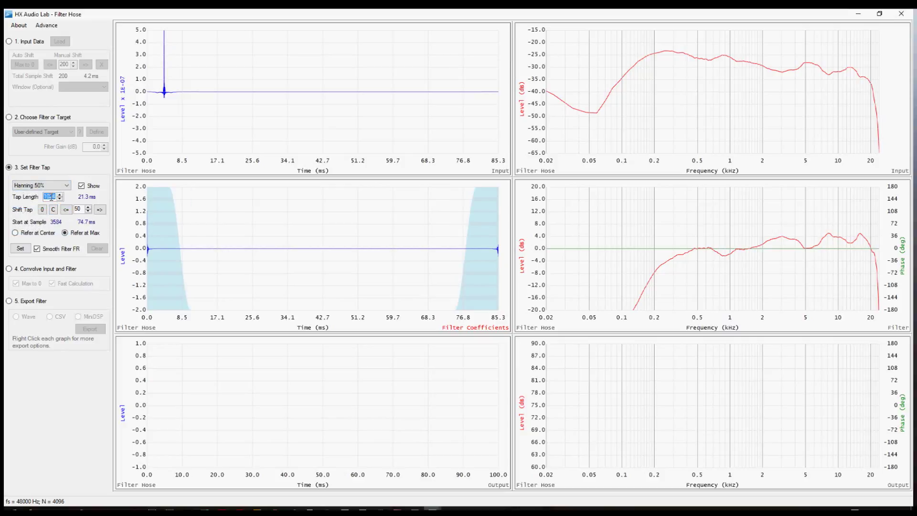
pyautogui.write('512')
pyautogui.press('Return')
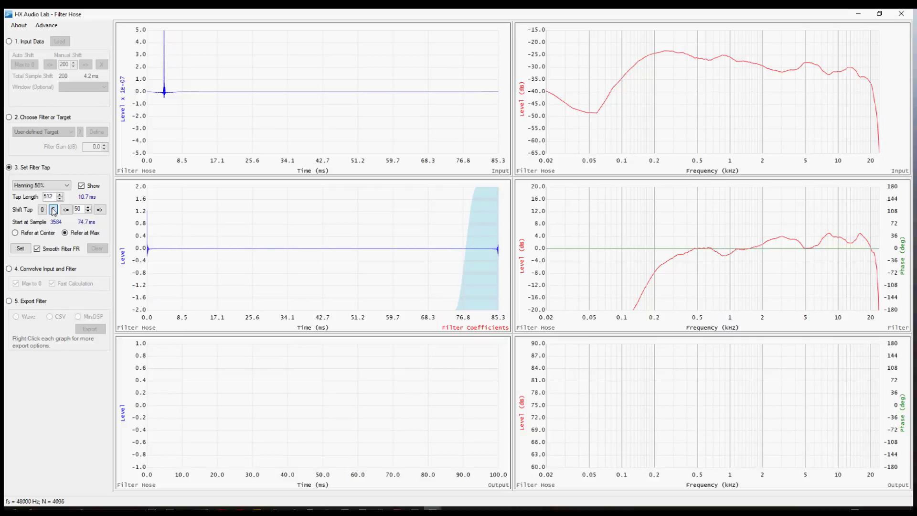
pyautogui.click(53, 210)
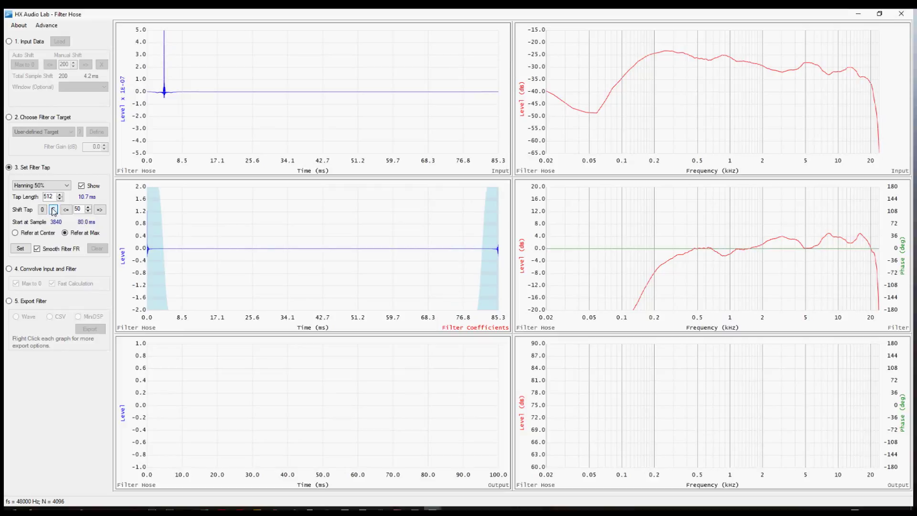
pyautogui.click(21, 248)
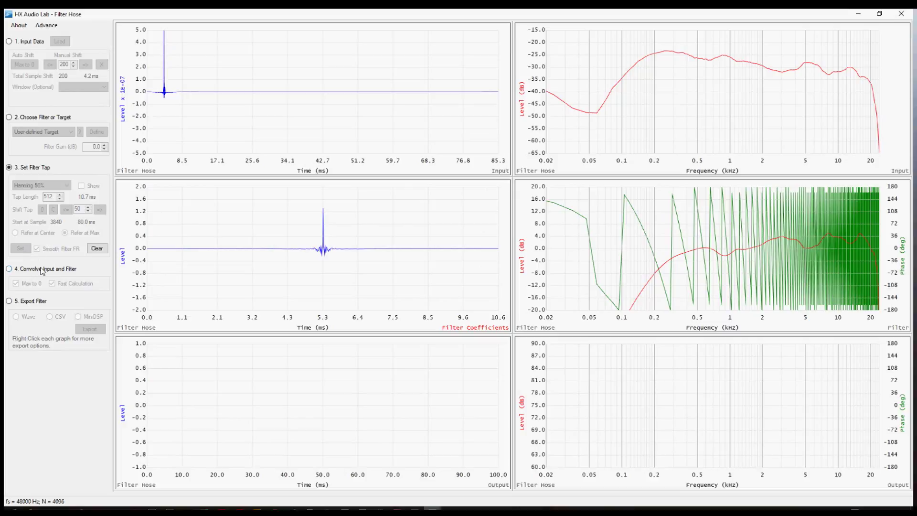
pyautogui.click(42, 271)
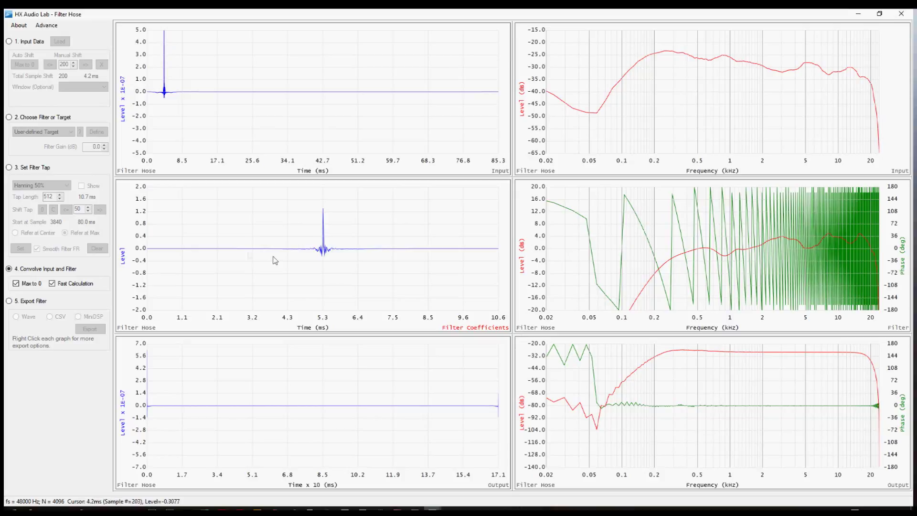
# - Discard the old filter, recompute it centred with 1024 taps, and reconvolve the input
pyautogui.click(8, 167)
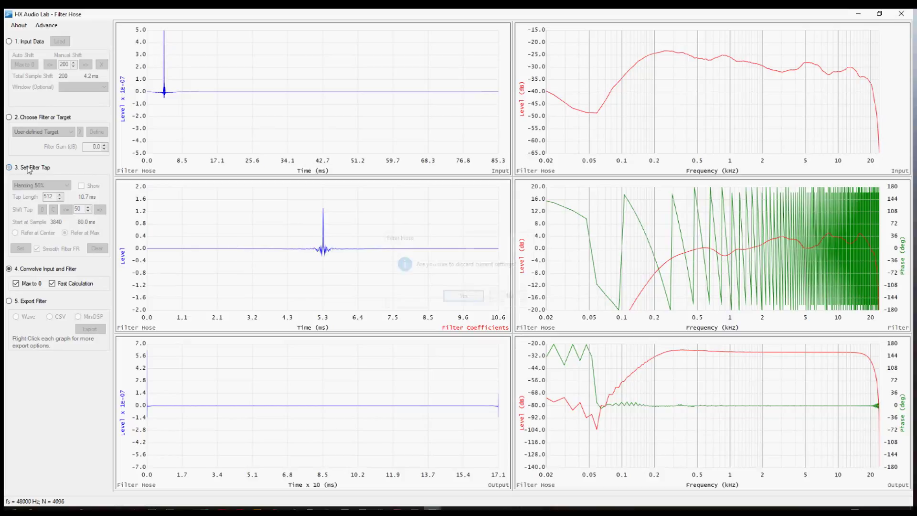
pyautogui.click(450, 296)
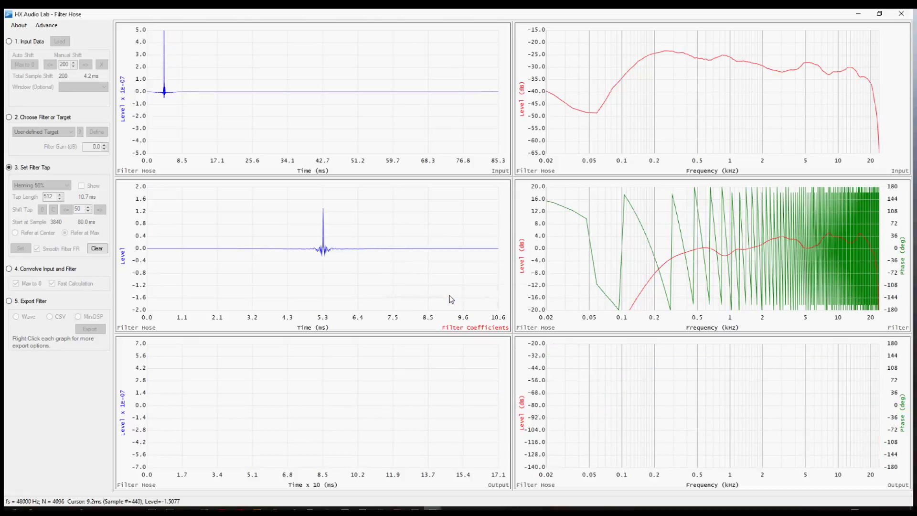
pyautogui.click(96, 248)
pyautogui.doubleClick(50, 197)
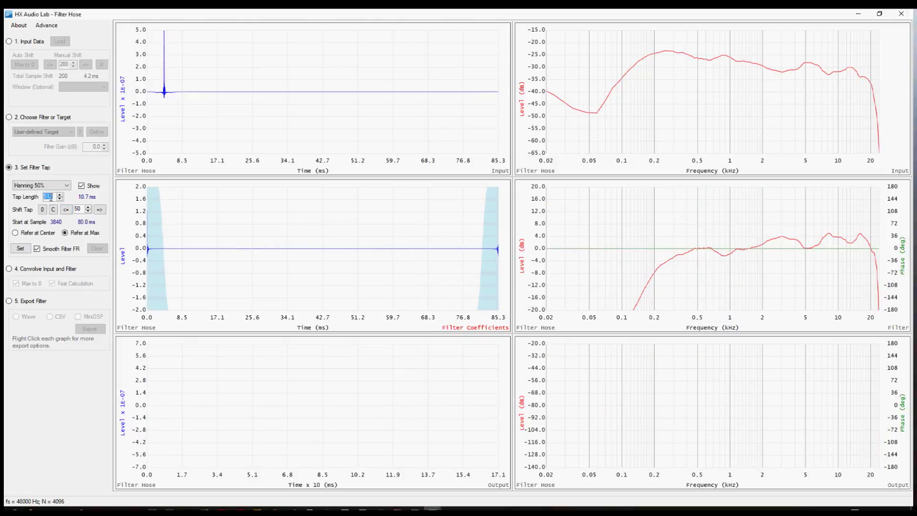
pyautogui.write('1024')
pyautogui.press('Return')
pyautogui.click(53, 210)
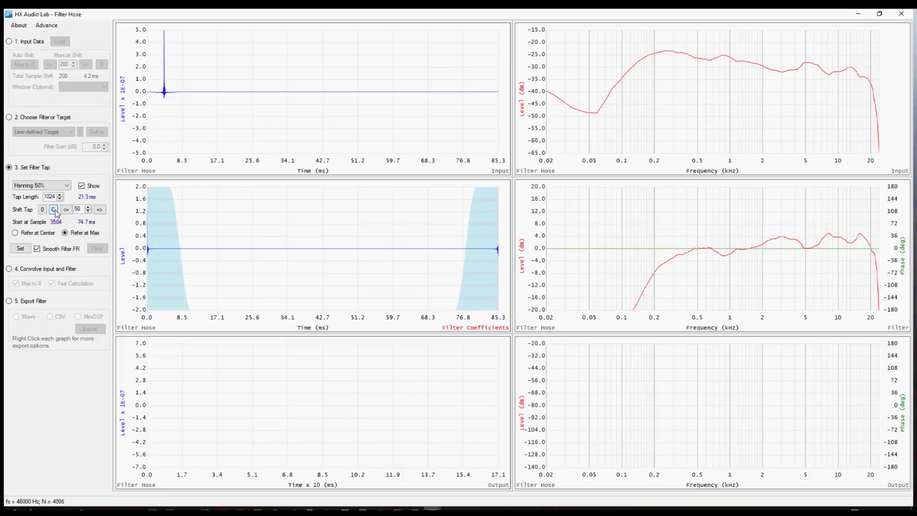
pyautogui.click(17, 251)
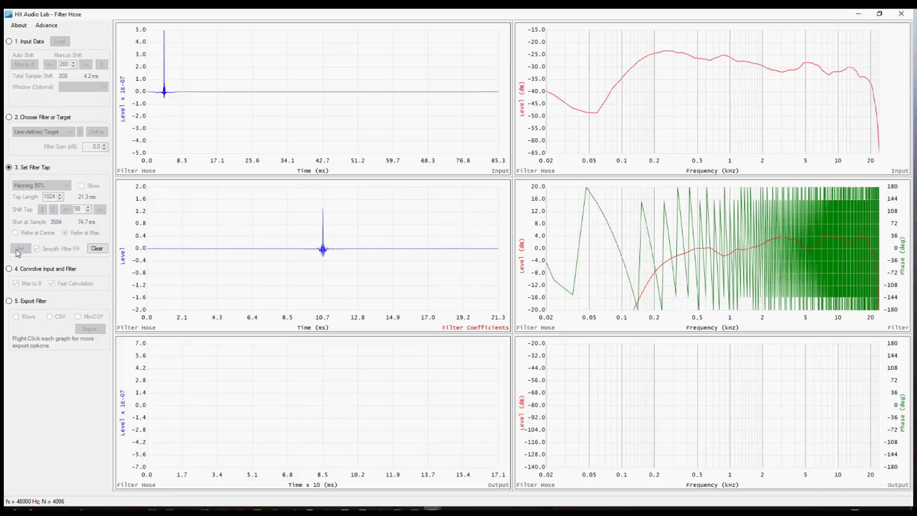
pyautogui.click(34, 270)
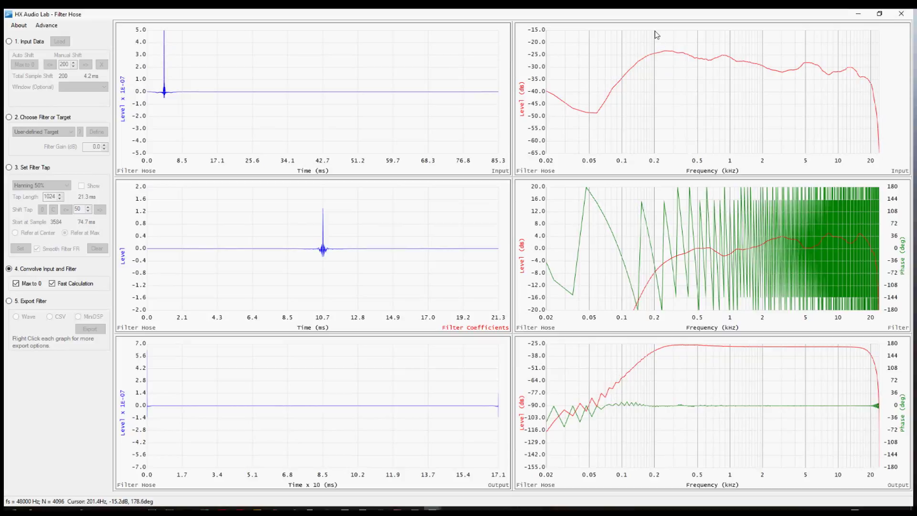
pyautogui.rightClick(655, 113)
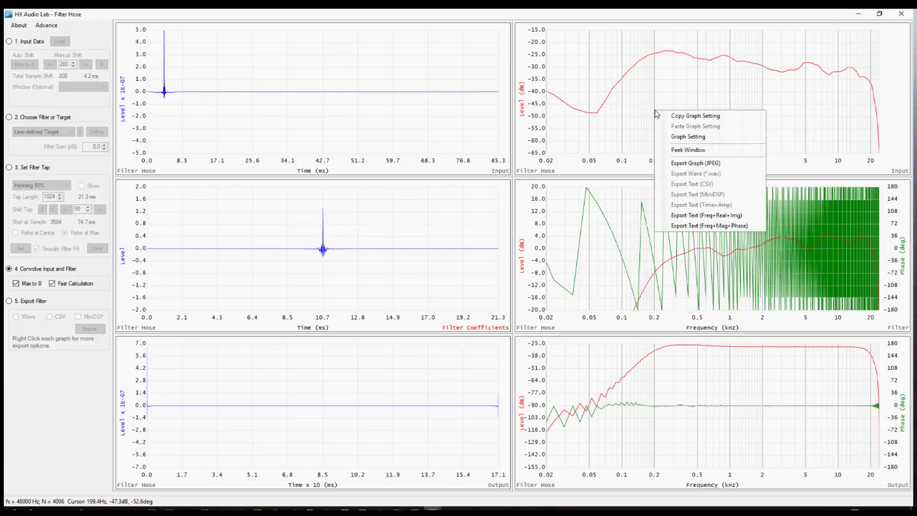
# - Copy the input frequency graph's settings and paste them onto the output frequency graph
pyautogui.click(696, 118)
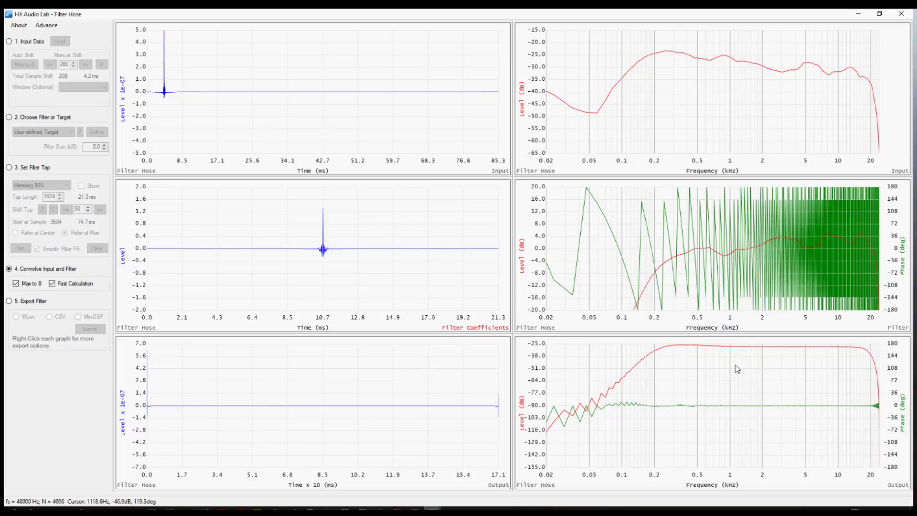
pyautogui.rightClick(728, 385)
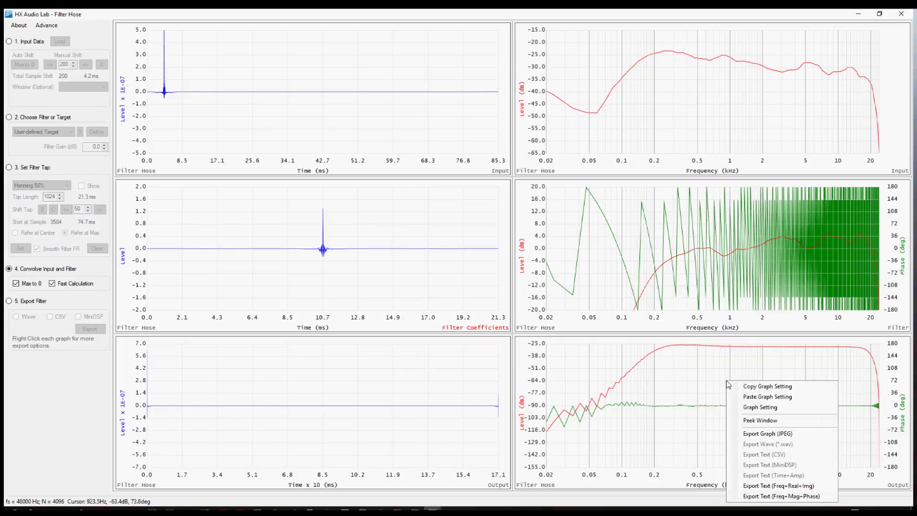
pyautogui.click(737, 397)
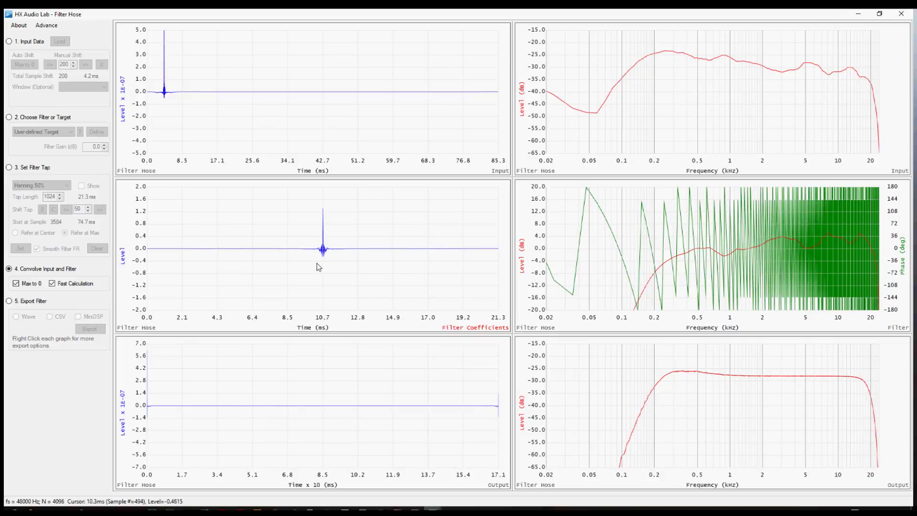
pyautogui.rightClick(300, 245)
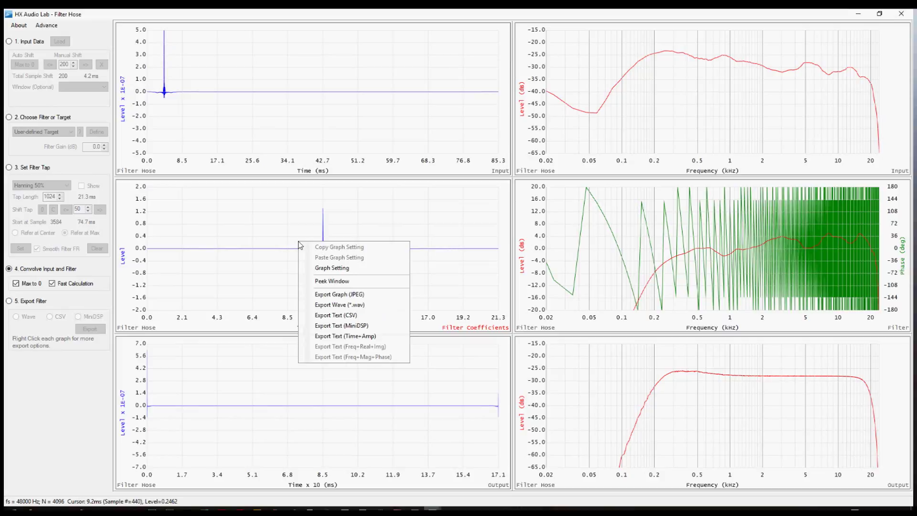
# - Export the filter coefficients as a CSV text file named 'LF Shelf'
pyautogui.click(396, 316)
pyautogui.write('LF S')
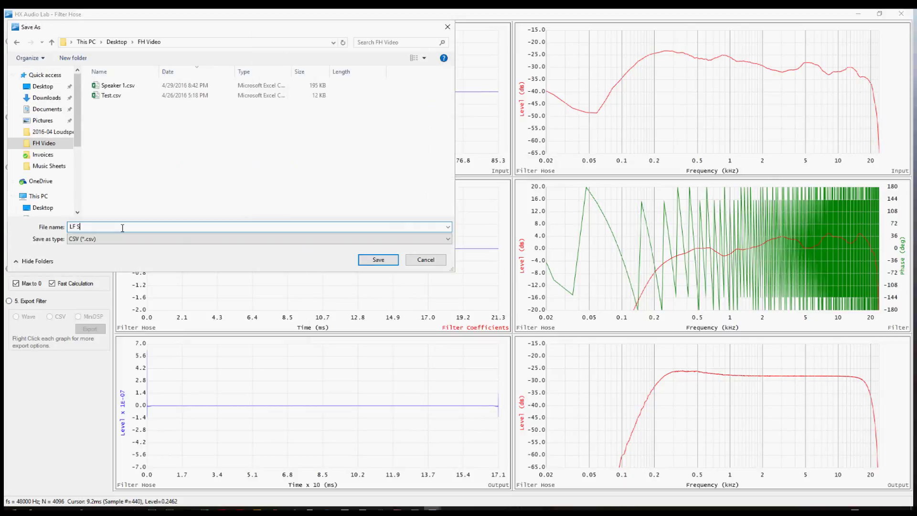
pyautogui.write('helf')
pyautogui.press('Return')
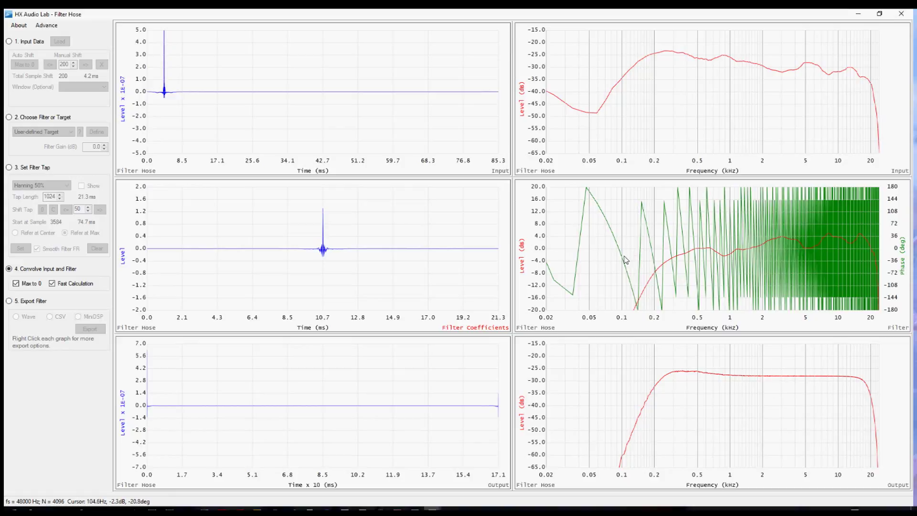
# - Discard current settings and load speaker 3.csv as a Filter IR at 48000 Hz, N 4096
pyautogui.click(29, 42)
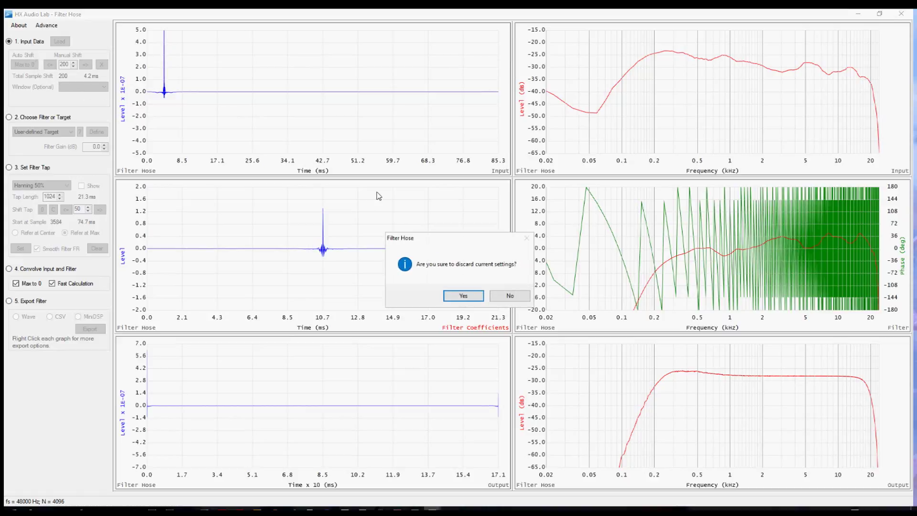
pyautogui.click(462, 296)
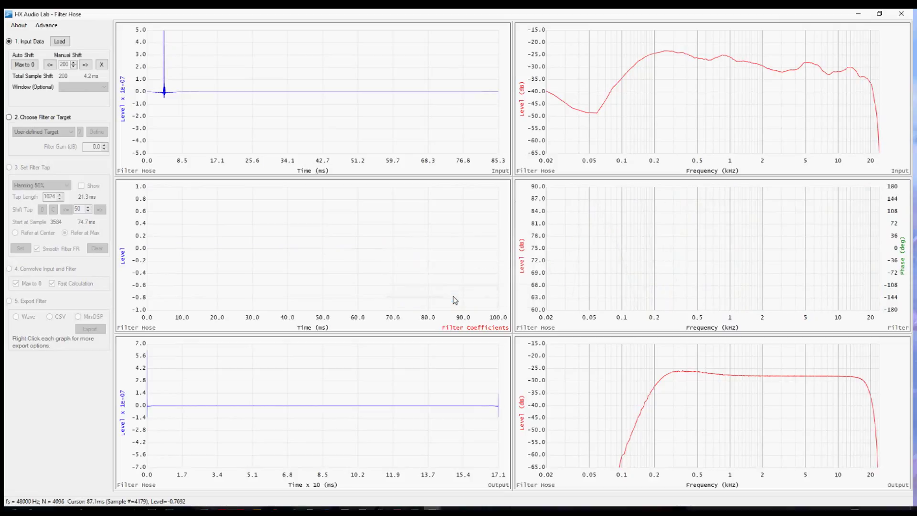
pyautogui.click(56, 43)
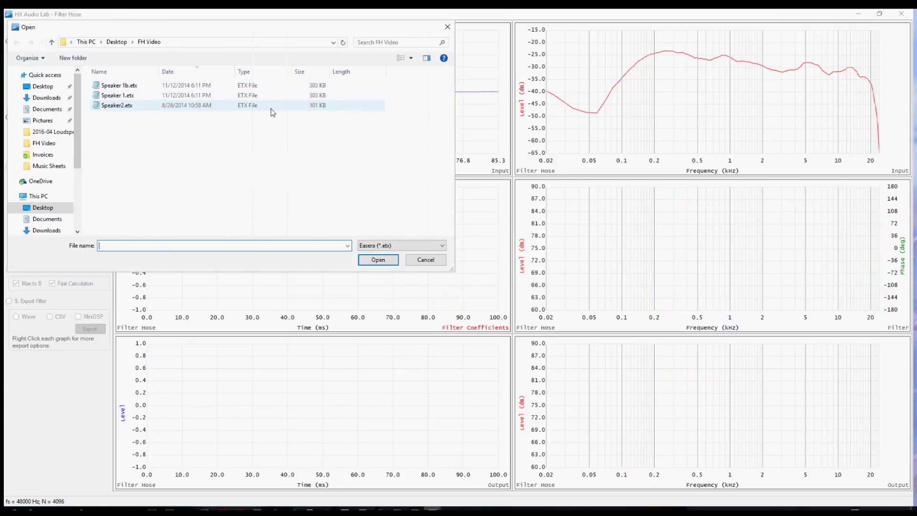
pyautogui.click(400, 246)
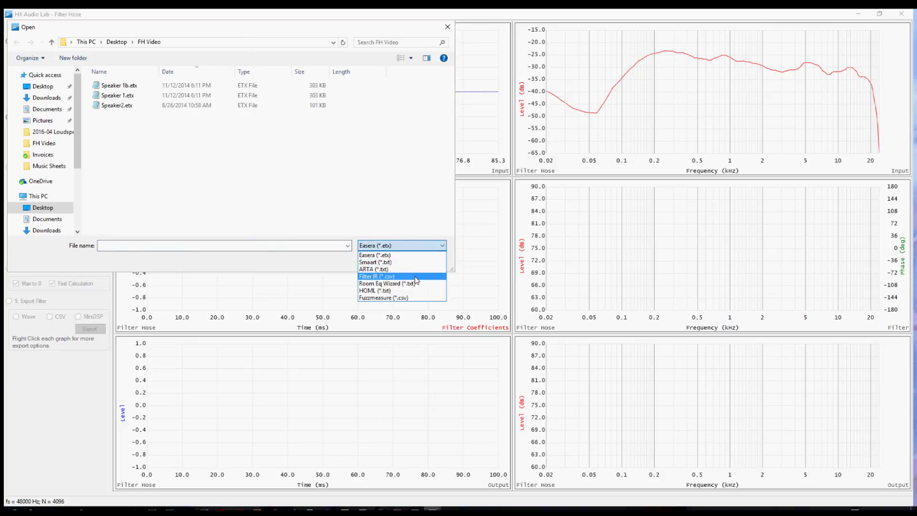
pyautogui.click(415, 277)
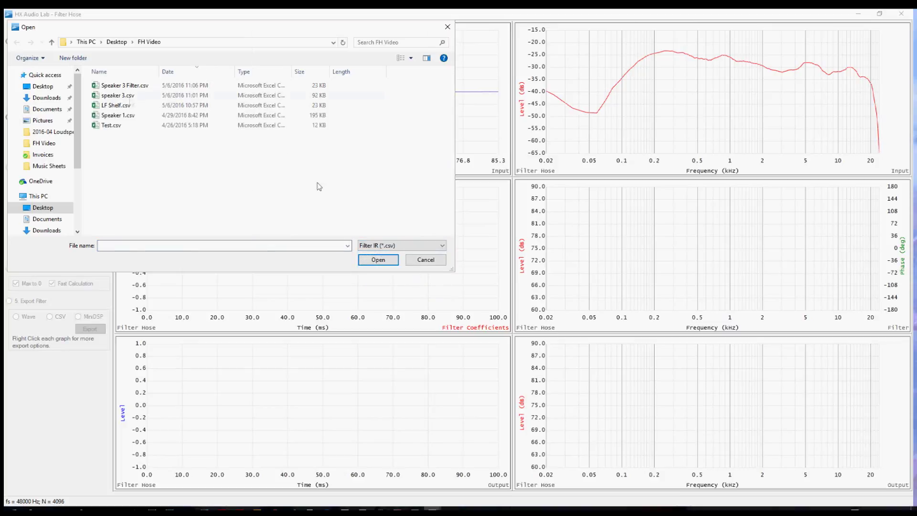
pyautogui.click(146, 97)
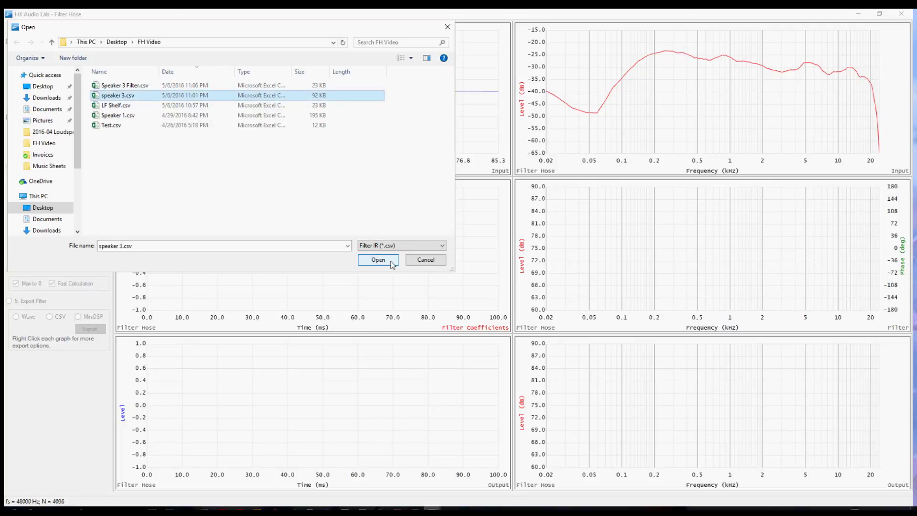
pyautogui.click(384, 260)
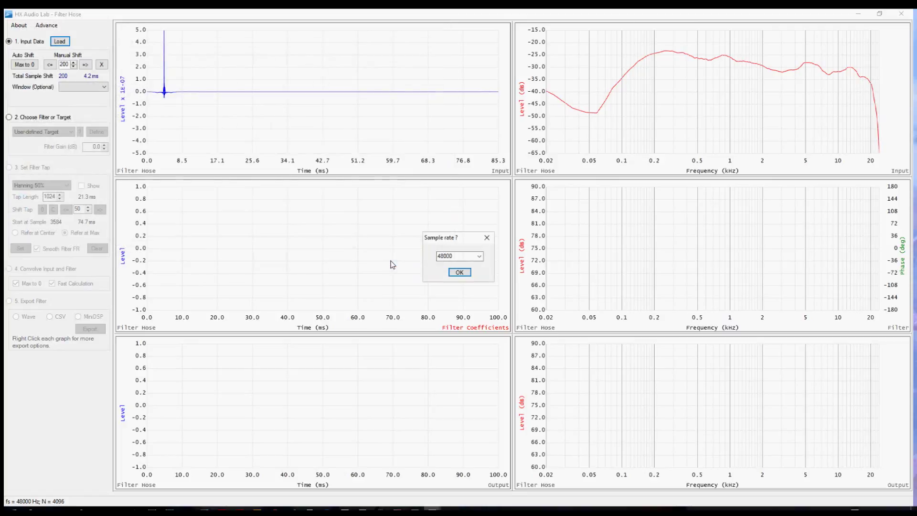
pyautogui.click(459, 272)
pyautogui.click(459, 272)
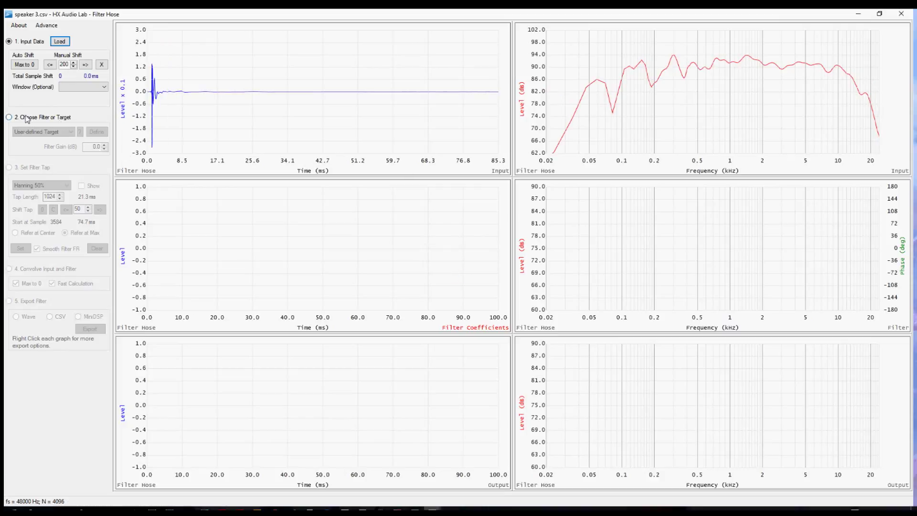
# - Choose User-defined Filter as the filter/target type, opening its editor
pyautogui.click(42, 118)
pyautogui.click(45, 132)
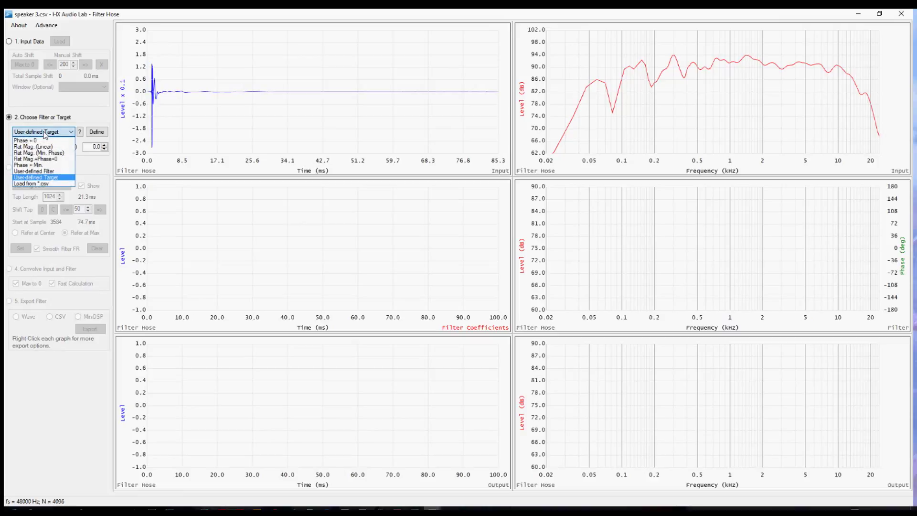
pyautogui.click(73, 171)
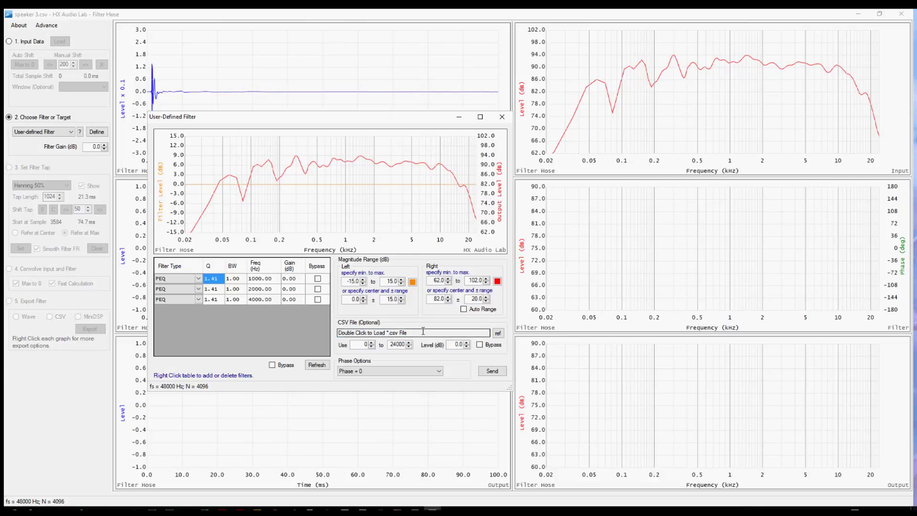
pyautogui.click(423, 331)
# - Load Speaker 3 Filter.csv as the CSV filter and allow padding it from 1024 to 4096 samples
pyautogui.doubleClick(423, 331)
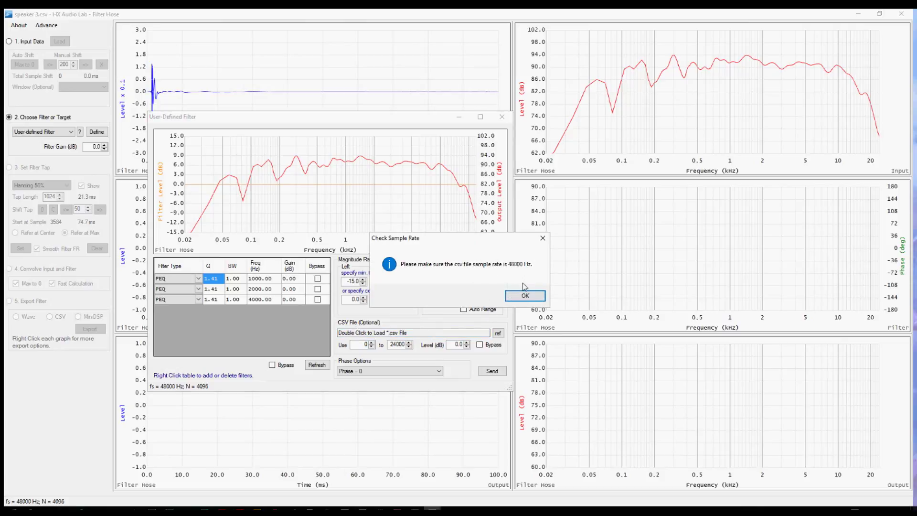
pyautogui.click(524, 295)
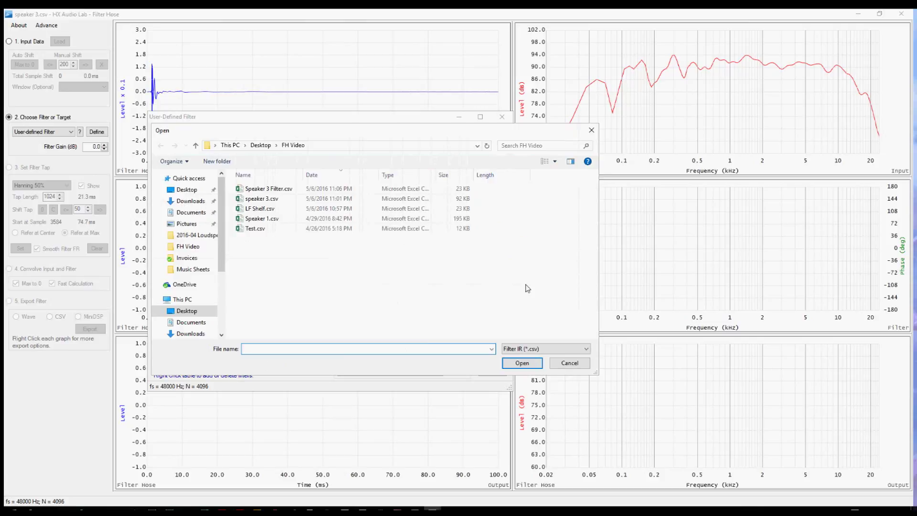
pyautogui.click(277, 192)
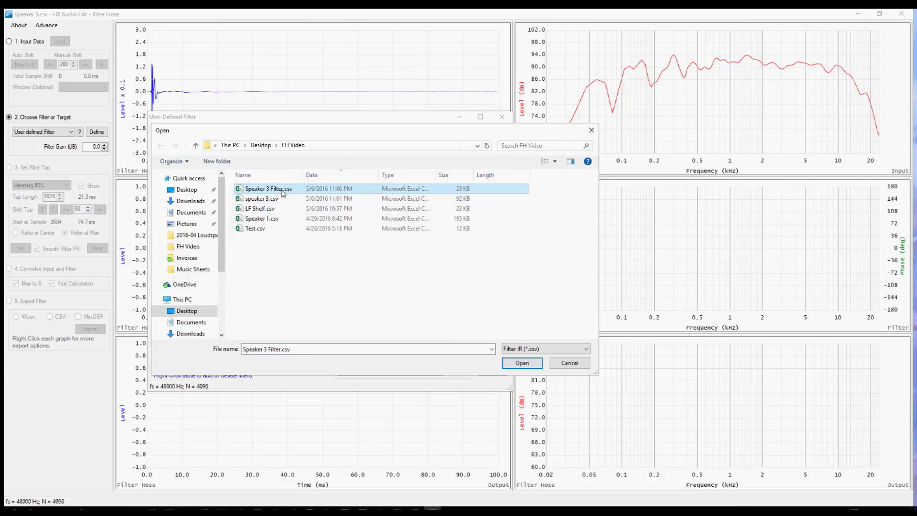
pyautogui.click(523, 363)
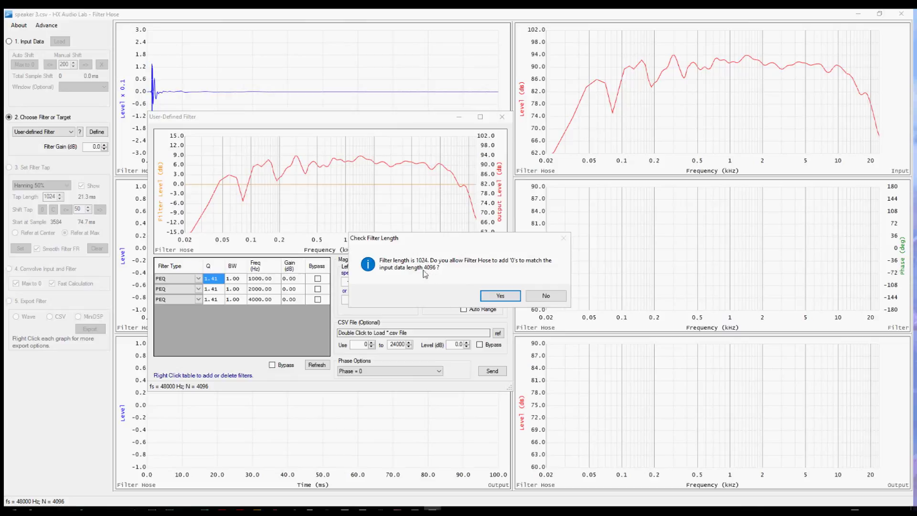
pyautogui.click(491, 297)
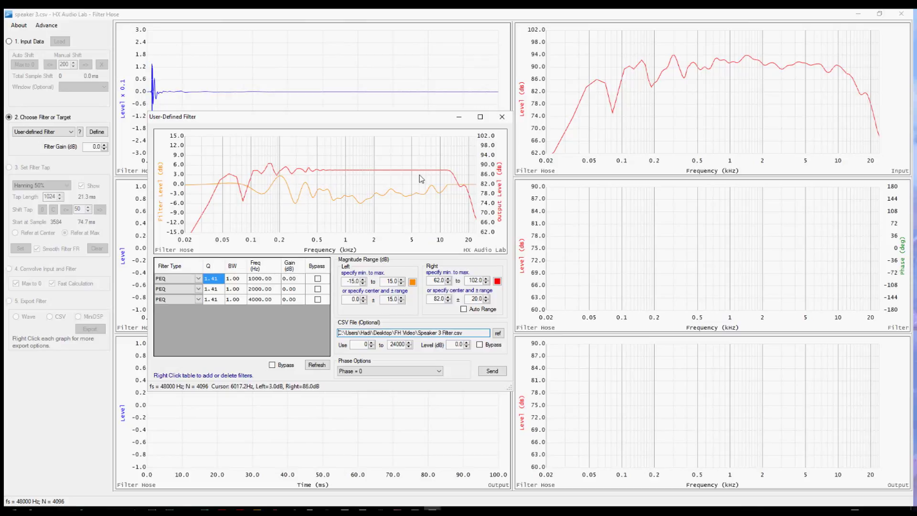
pyautogui.click(480, 345)
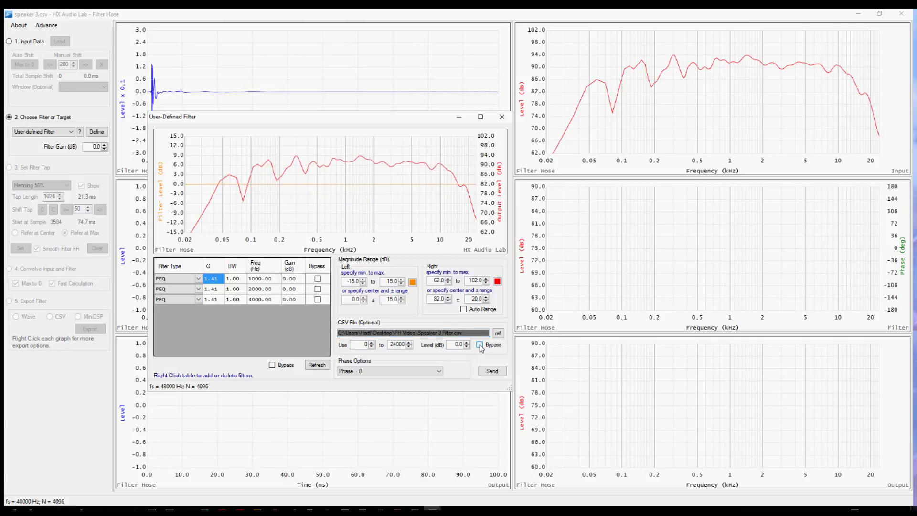
pyautogui.click(479, 345)
pyautogui.click(480, 345)
pyautogui.click(480, 345)
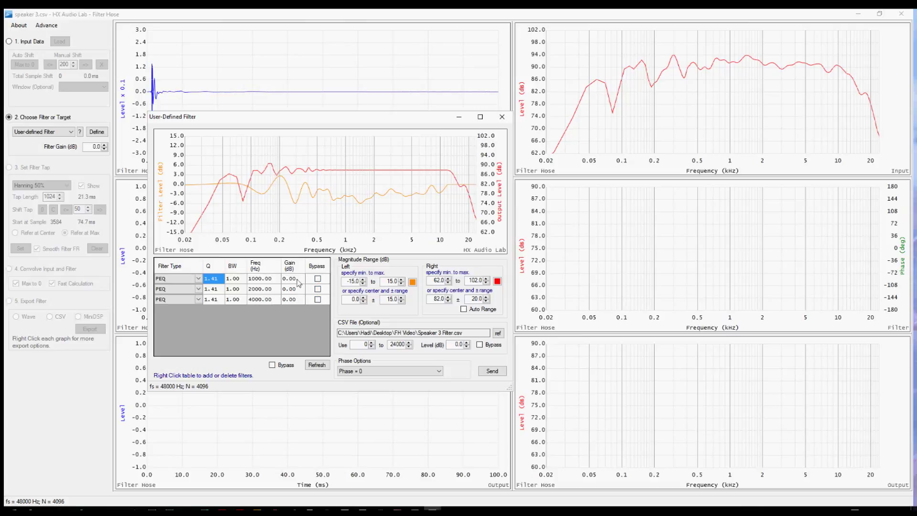
# - Make row 1 a Tilt Log filter at 100 Hz with 10 dB gain and 6.6 bandwidth
pyautogui.click(197, 279)
pyautogui.click(198, 280)
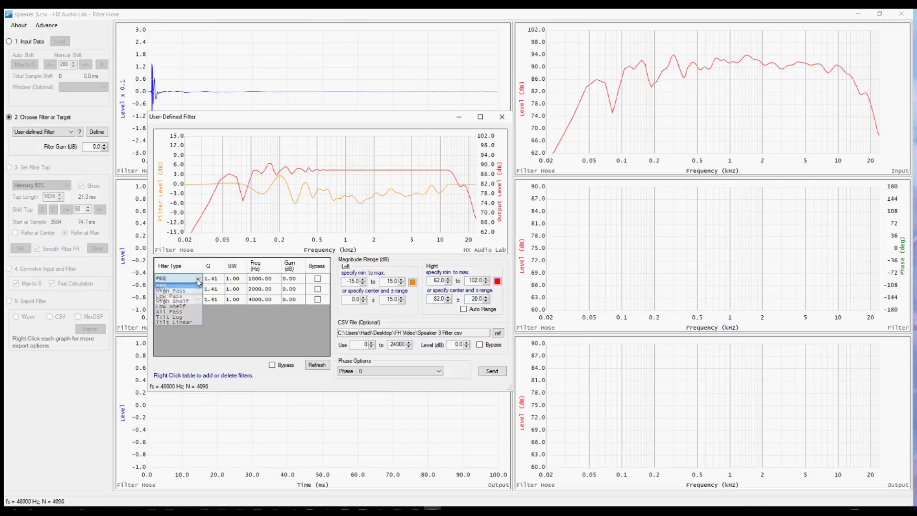
pyautogui.click(199, 317)
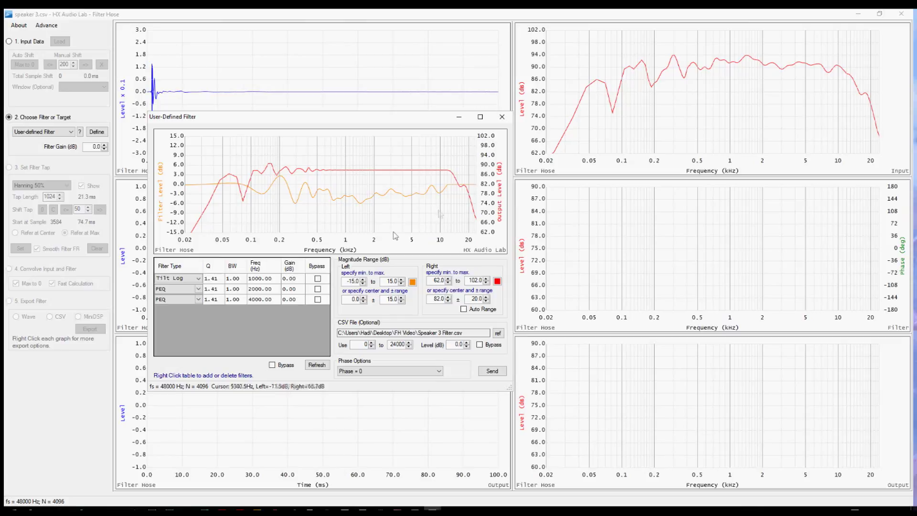
pyautogui.doubleClick(261, 280)
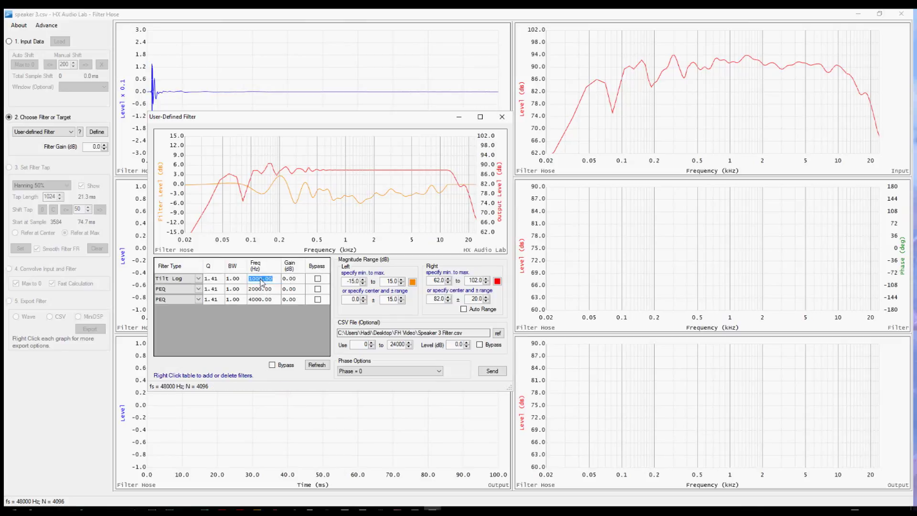
pyautogui.write('100')
pyautogui.click(294, 280)
pyautogui.write('10')
pyautogui.click(236, 279)
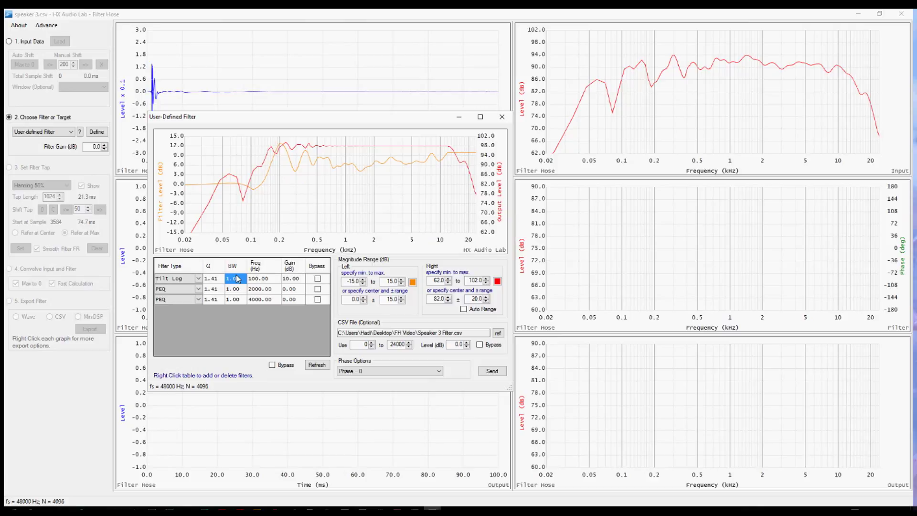
pyautogui.write('6.6')
pyautogui.press('Return')
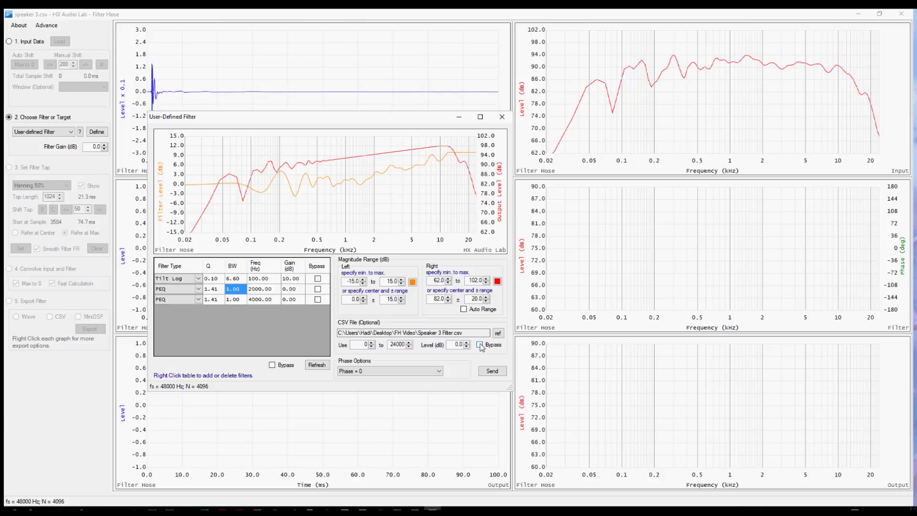
pyautogui.click(479, 344)
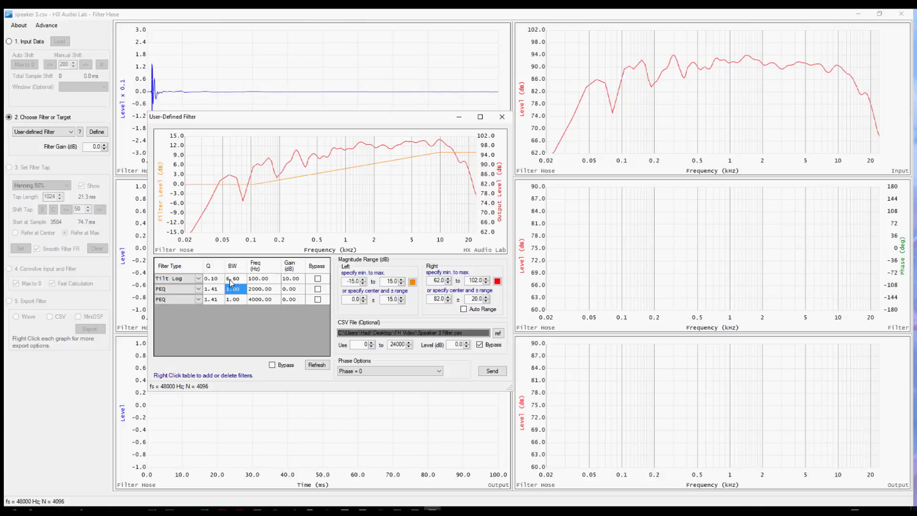
pyautogui.click(480, 344)
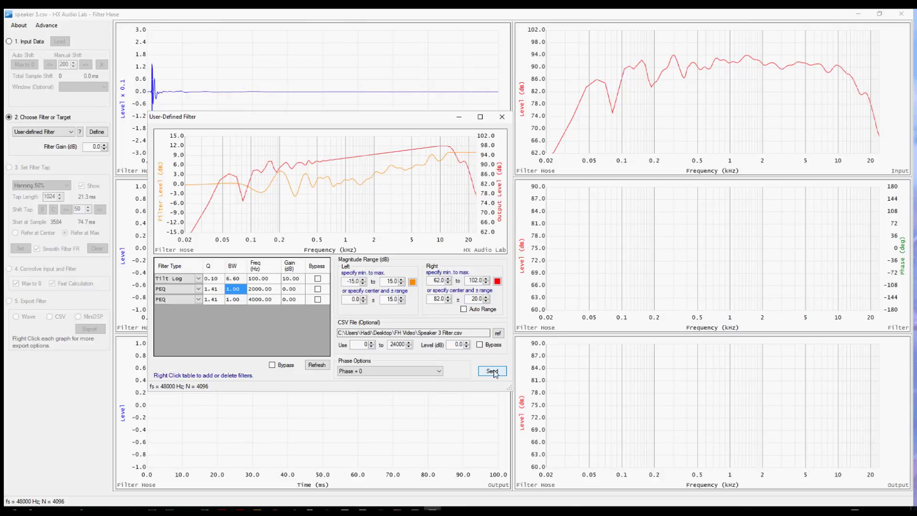
pyautogui.click(439, 372)
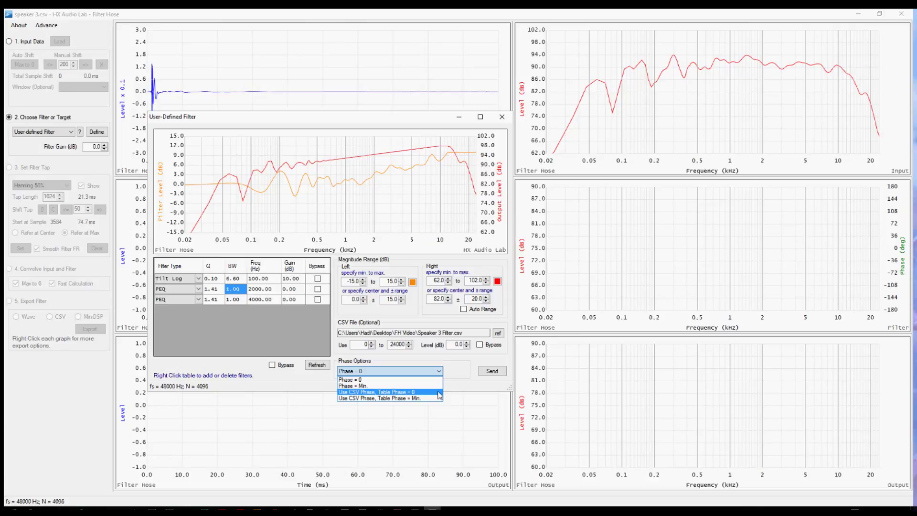
# - Choose 'Use CSV Phase, Table Phase = 0' and send the filter to the main window
pyautogui.click(439, 394)
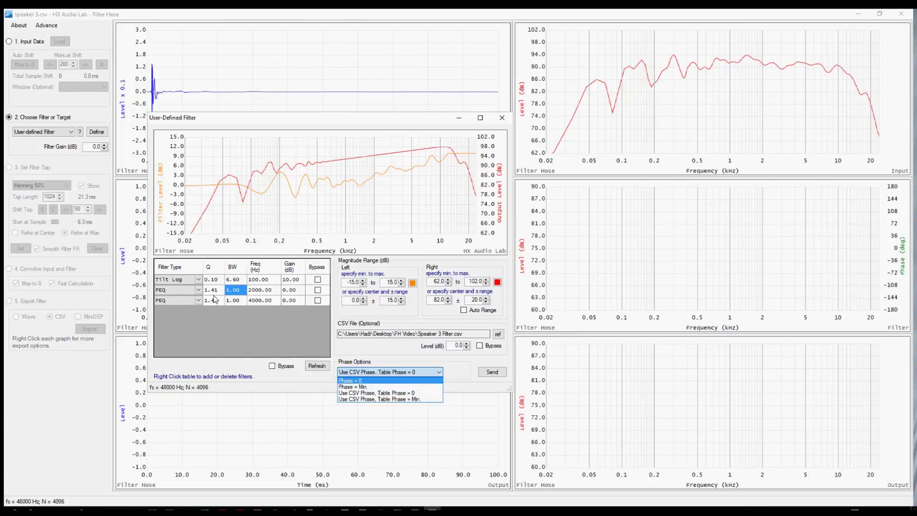
pyautogui.click(436, 394)
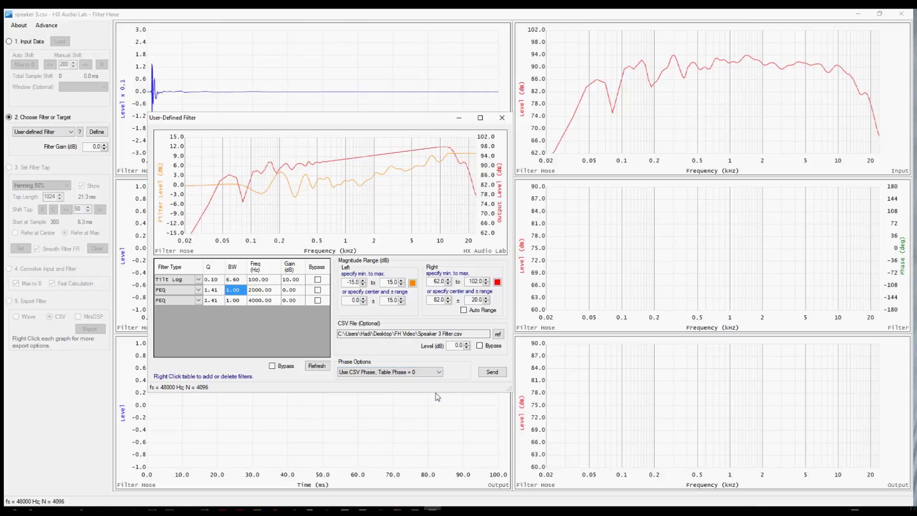
pyautogui.click(492, 372)
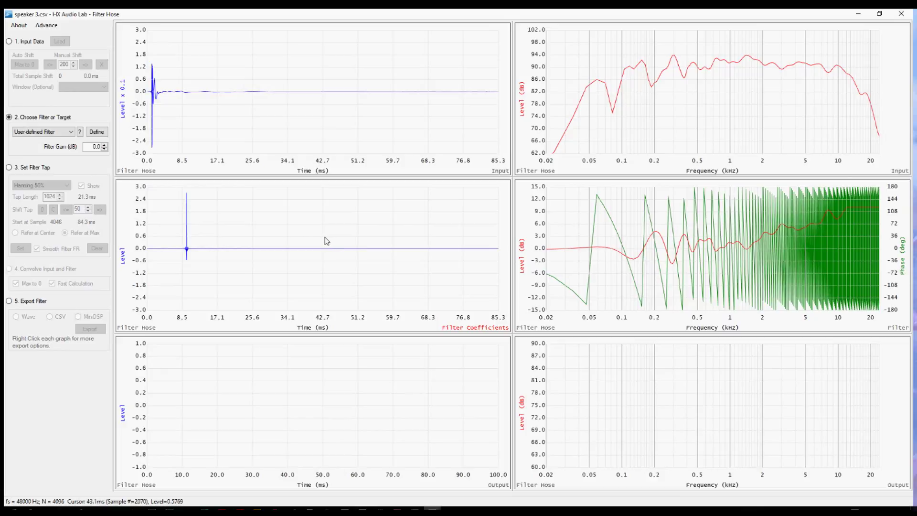
# - Apply a 1024-tap Hanning 50% window shifted to start at sample 300, then convolve
pyautogui.click(22, 168)
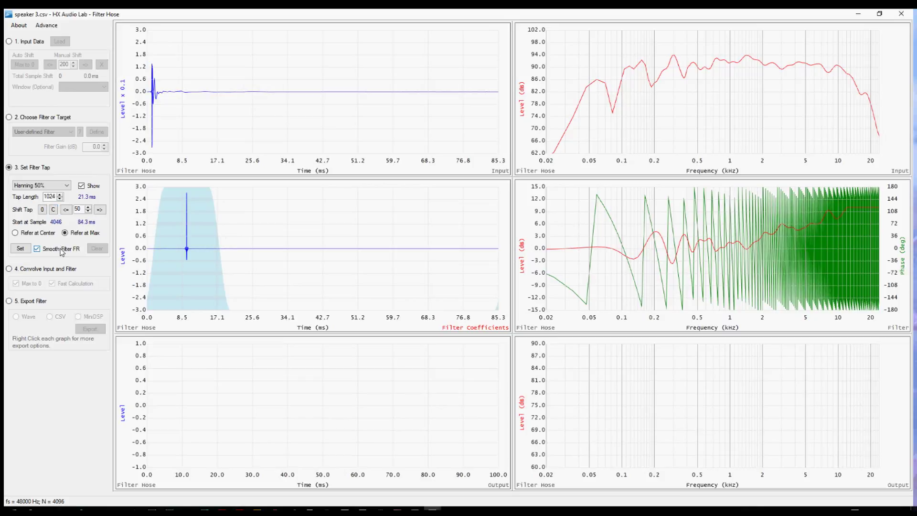
pyautogui.click(19, 248)
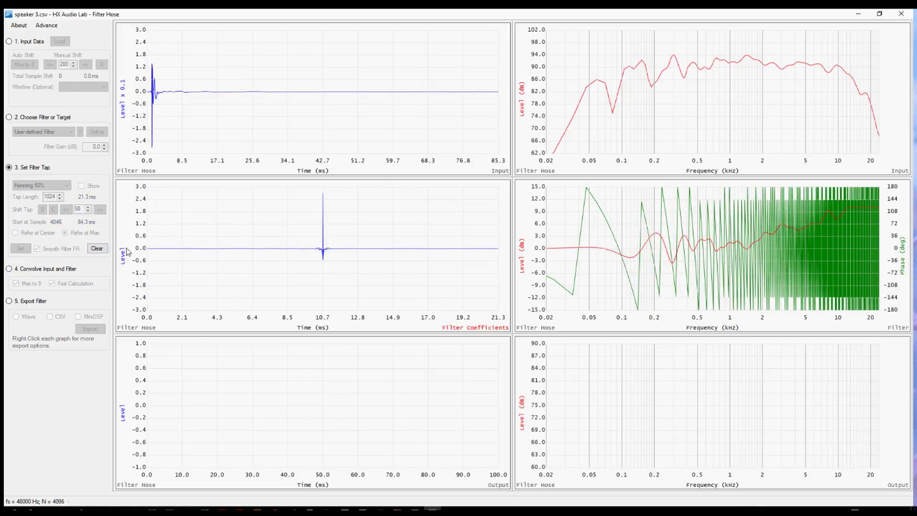
pyautogui.click(97, 248)
pyautogui.click(99, 210)
pyautogui.click(99, 210)
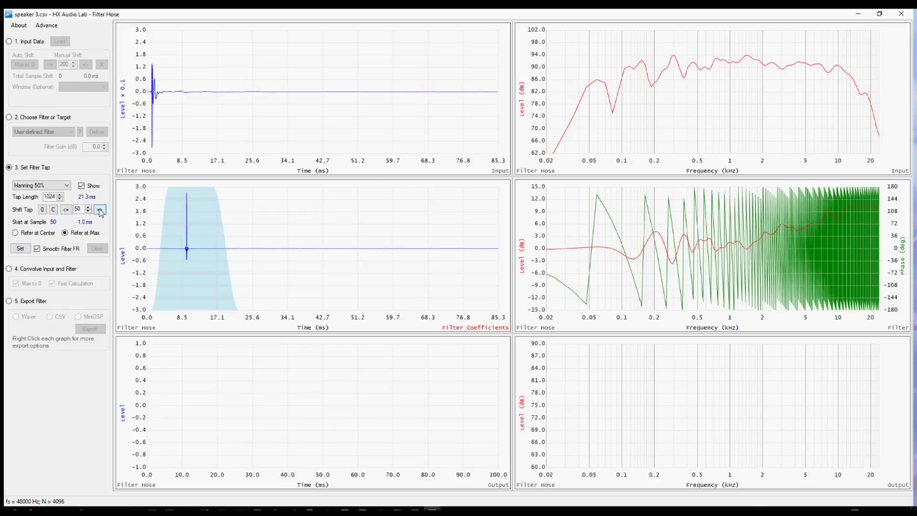
pyautogui.click(100, 209)
pyautogui.click(99, 209)
pyautogui.click(99, 209)
pyautogui.click(99, 209)
pyautogui.click(100, 209)
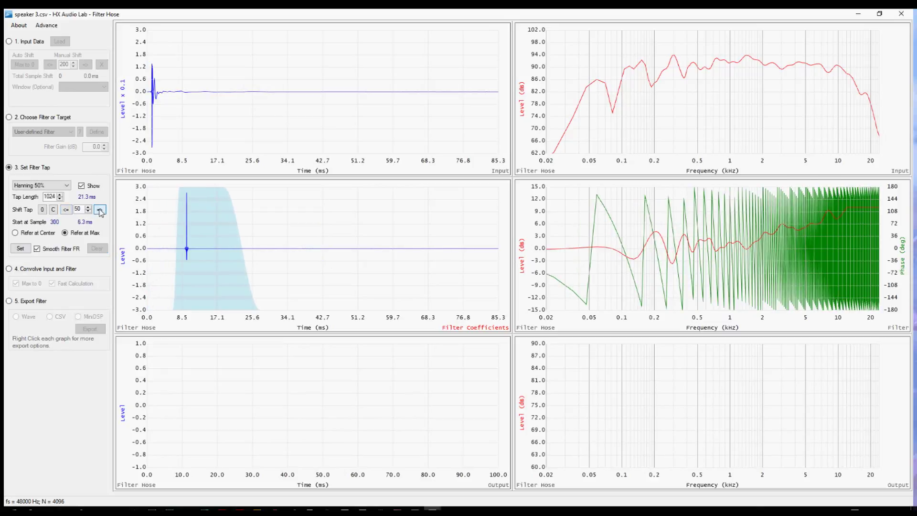
pyautogui.click(19, 248)
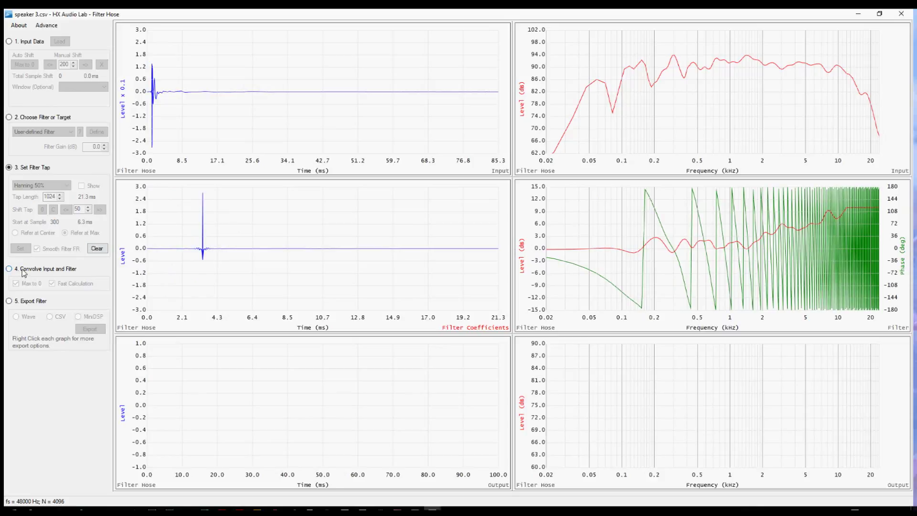
pyautogui.click(22, 270)
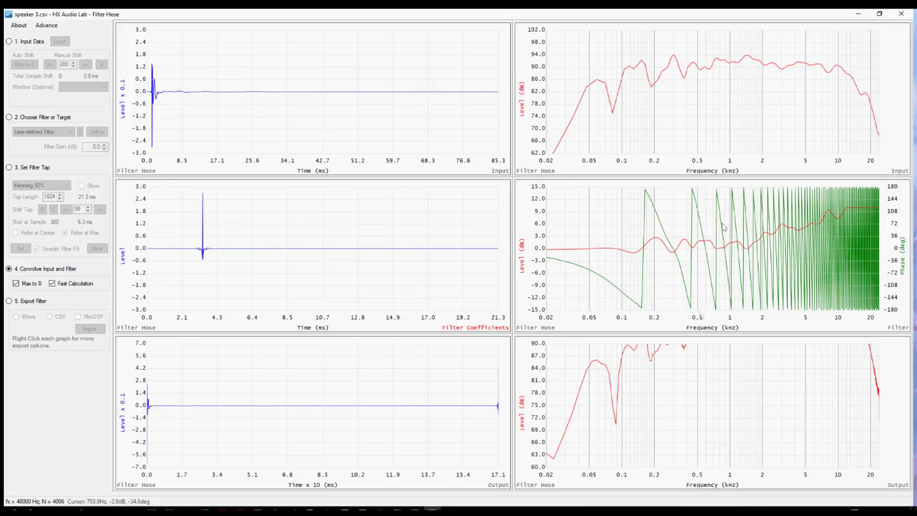
# - Copy the input graph's settings onto the output response graph for a matching 62–102 dB scale
pyautogui.rightClick(694, 102)
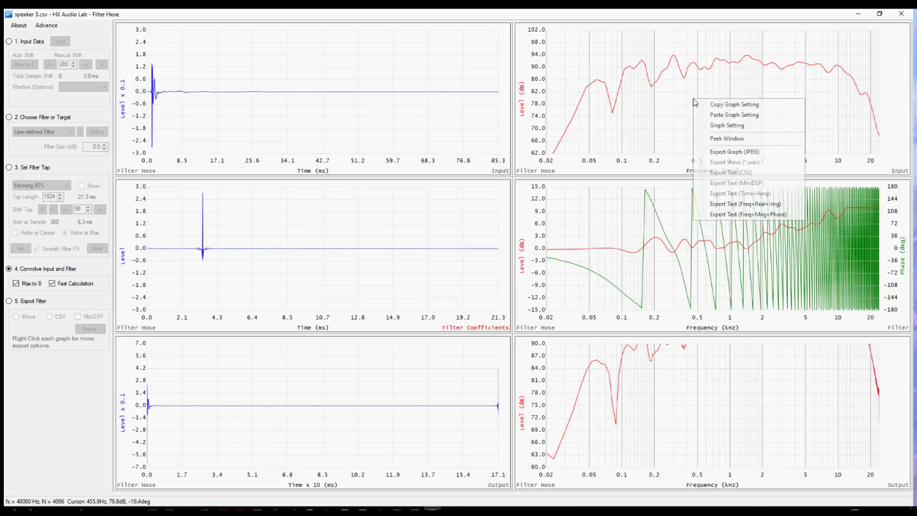
pyautogui.click(701, 105)
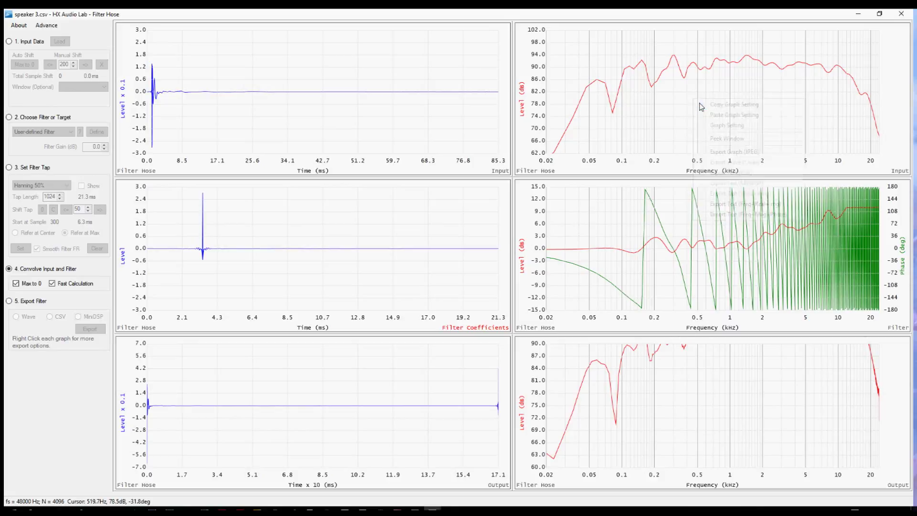
pyautogui.rightClick(727, 384)
pyautogui.click(750, 397)
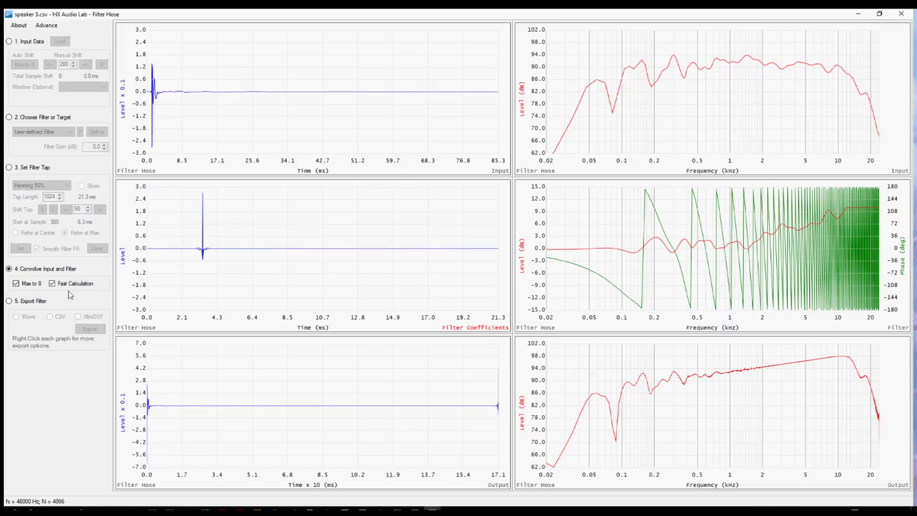
# - Export the filter as CSV, saved as 'Speaker 3 Filter New.csv' in the FH Video folder
pyautogui.click(24, 302)
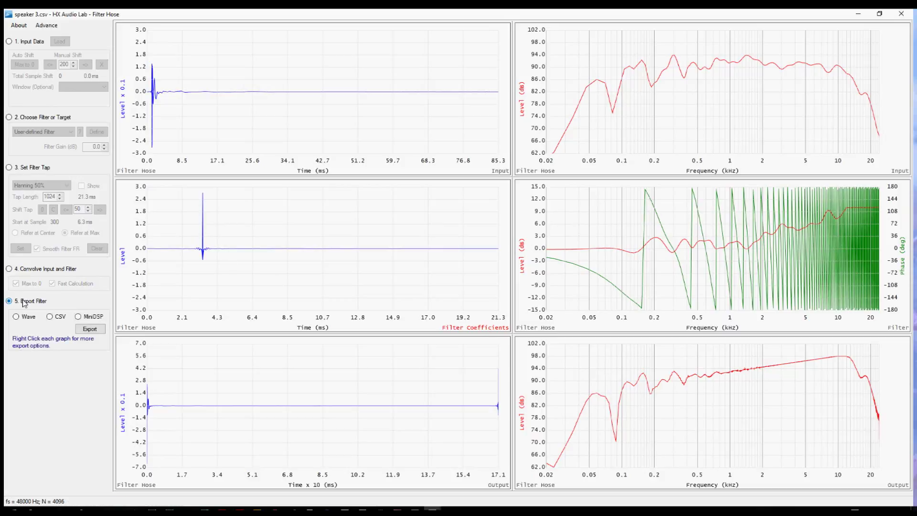
pyautogui.click(50, 316)
pyautogui.click(89, 329)
pyautogui.click(148, 86)
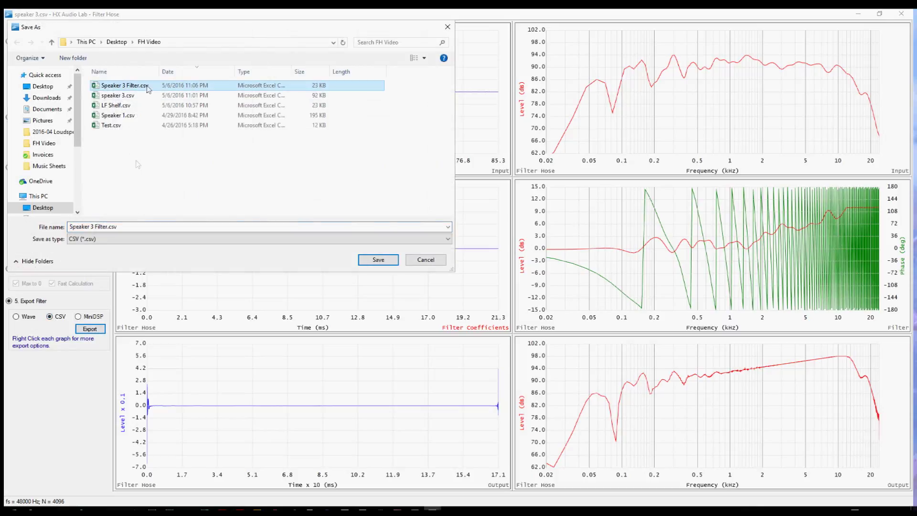
pyautogui.click(107, 226)
pyautogui.click(107, 225)
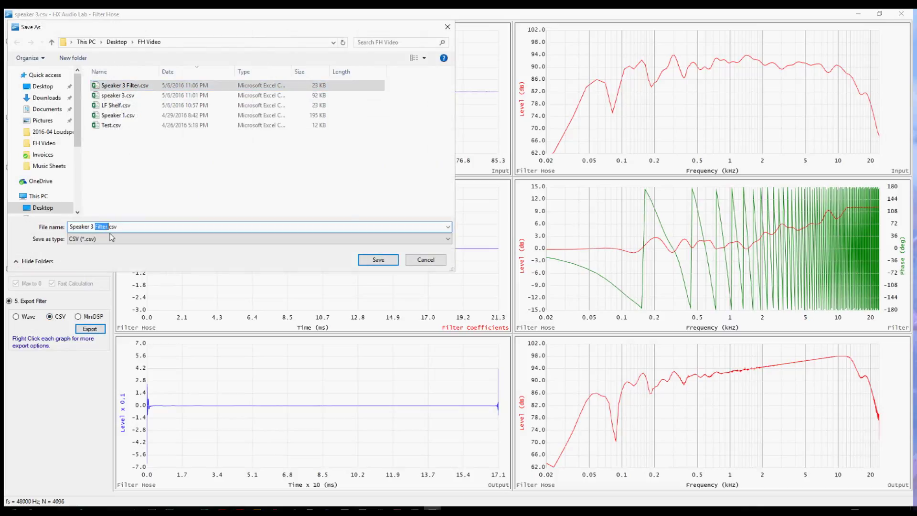
pyautogui.write('New')
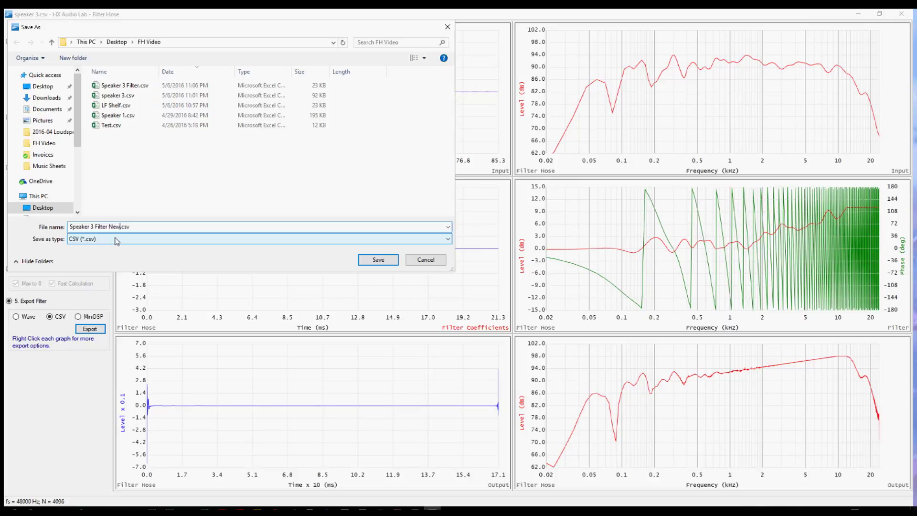
pyautogui.press('Return')
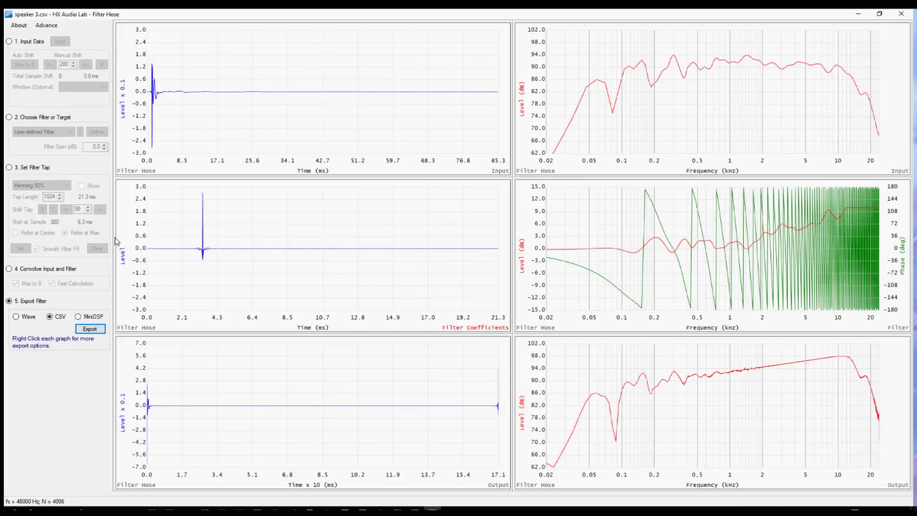